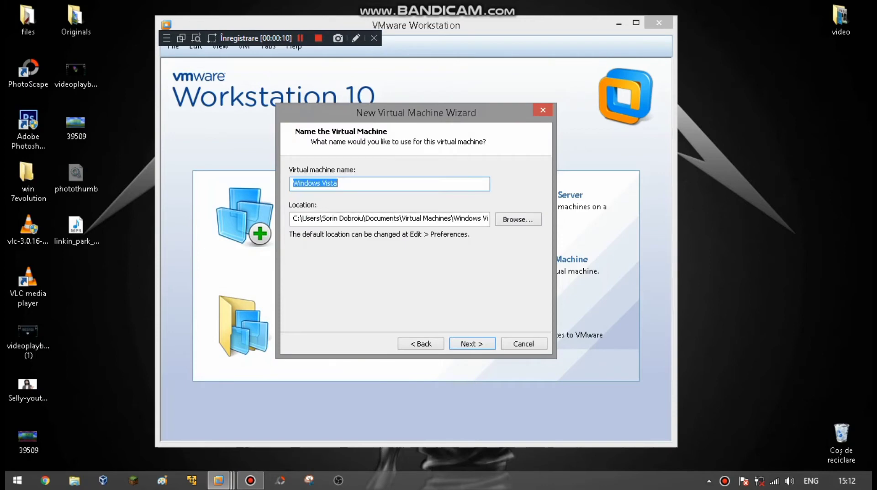
- Accept the Windows Vista machine name and the 40 GB disk split into multiple files, and open the hardware customization
key(Return)
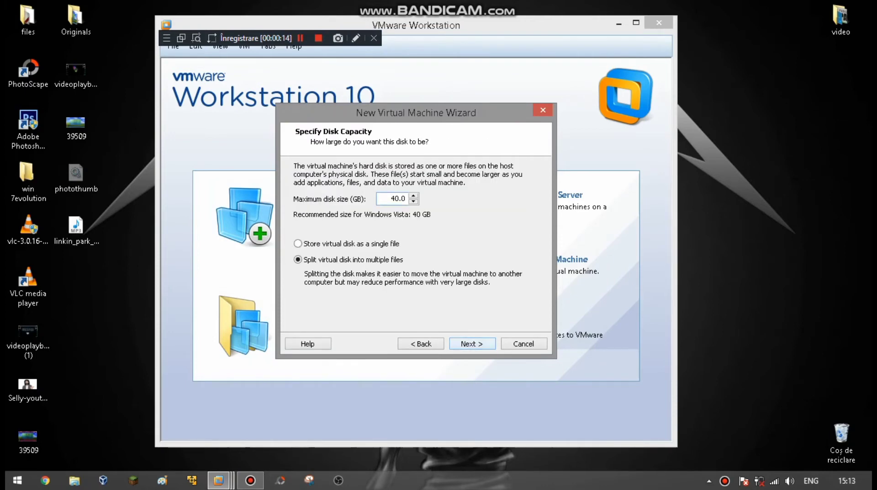
key(Return)
click(337, 292)
- Set the virtual CD/DVD drive to use the Windows Vista Home ISO image and finish creating the virtual machine
click(261, 136)
click(261, 125)
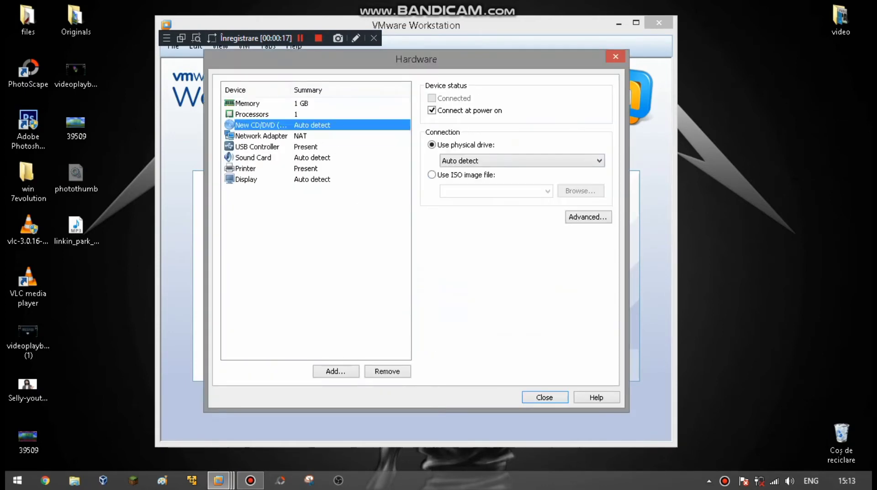
click(432, 174)
click(582, 190)
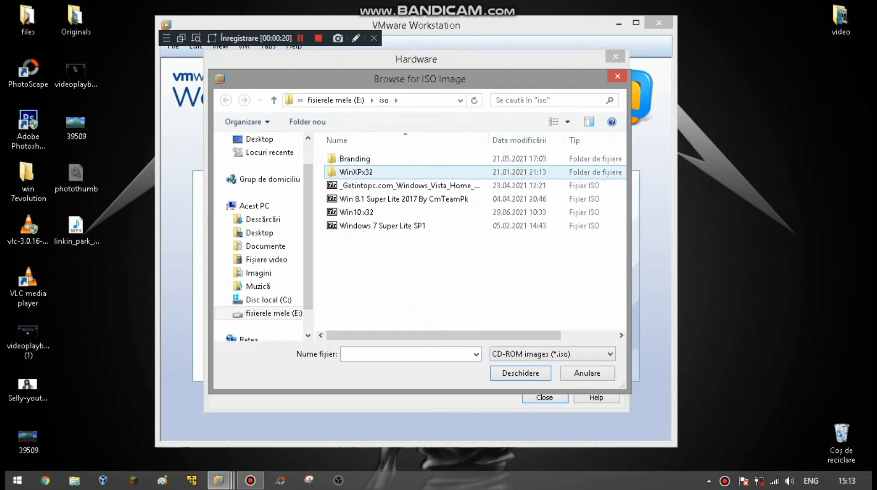
double_click(404, 185)
click(545, 397)
click(471, 343)
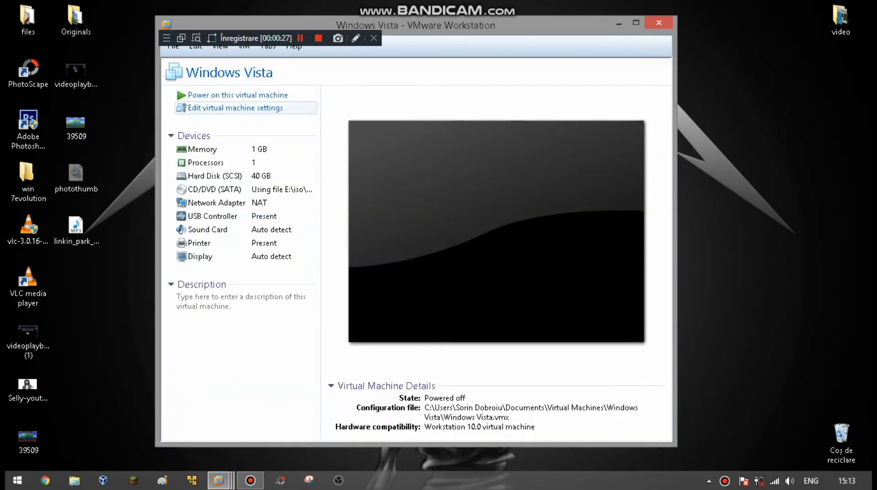
- Power on the Windows Vista virtual machine and enlarge its display to fill the screen
click(238, 94)
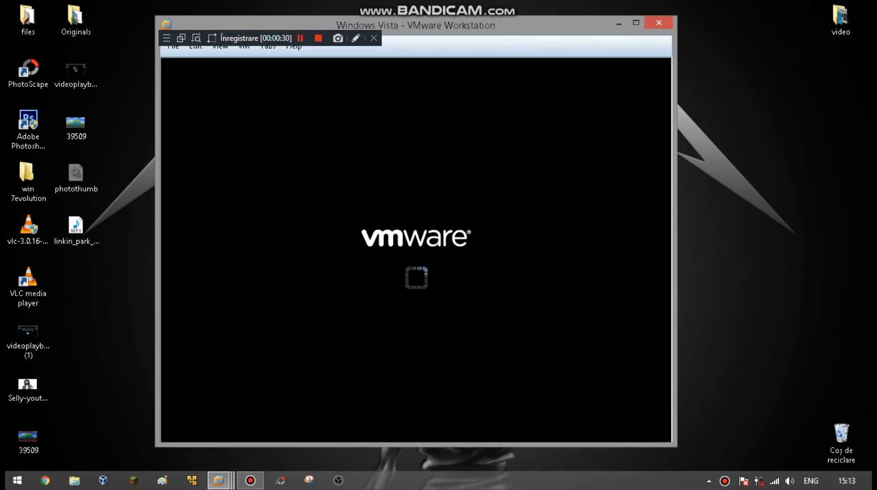
key(super+Up)
click(869, 444)
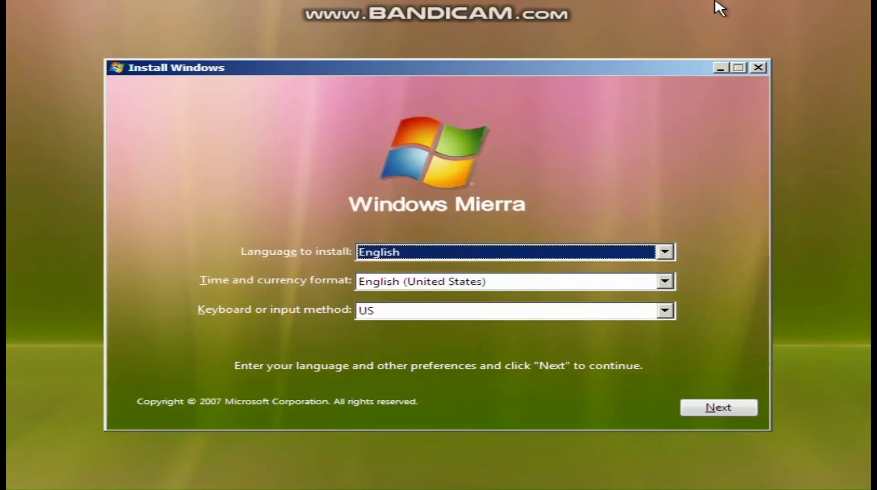
- Start the Windows installation with English, English (United States) and US keyboard settings, and skip entering a product key
key(Return)
click(482, 247)
click(359, 305)
click(719, 386)
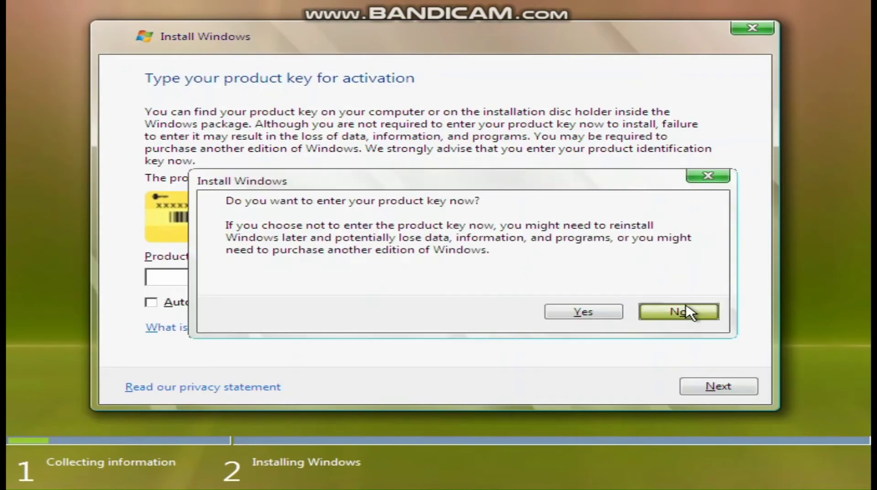
click(681, 311)
- Select the Windows Vista Ultimate edition, confirm it as the purchased edition and continue
click(261, 169)
click(268, 132)
click(261, 169)
click(151, 355)
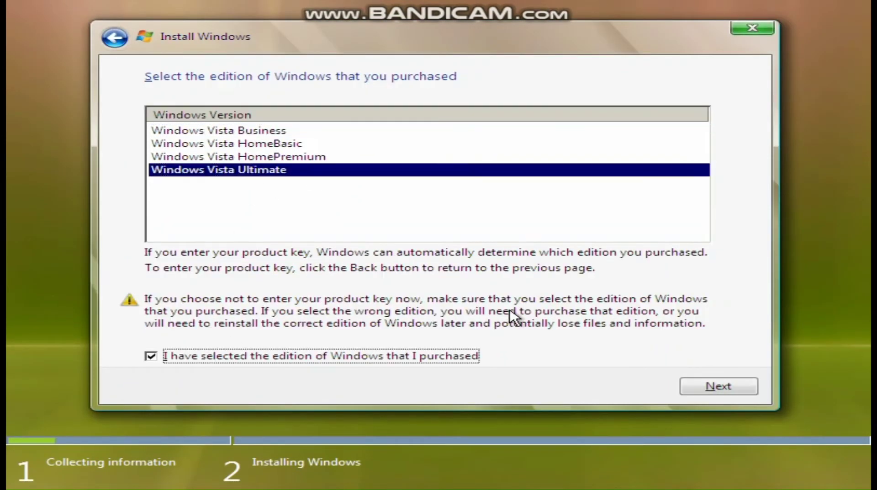
click(718, 386)
- Accept the license terms and start a custom installation on the virtual disk
click(151, 348)
click(718, 386)
click(409, 192)
click(719, 386)
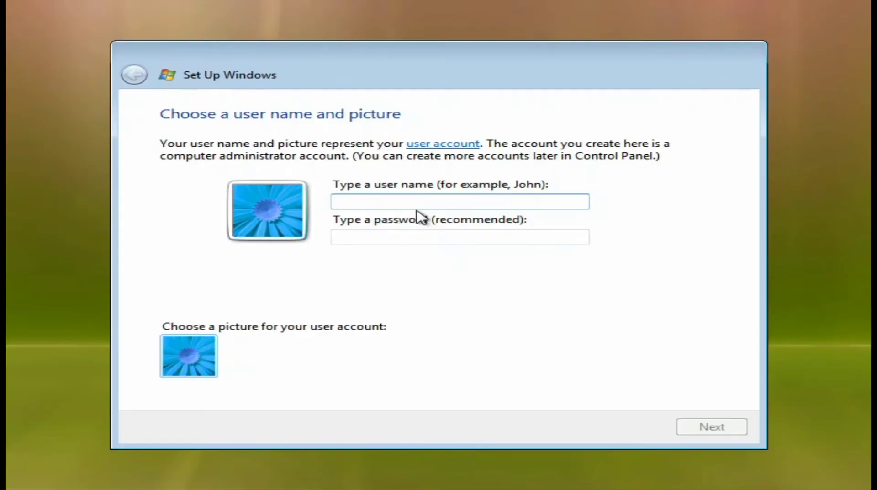
- Create the user account 2017windows10 without a password and accept the suggested computer name and desktop background
text(2017windows10)
click(712, 426)
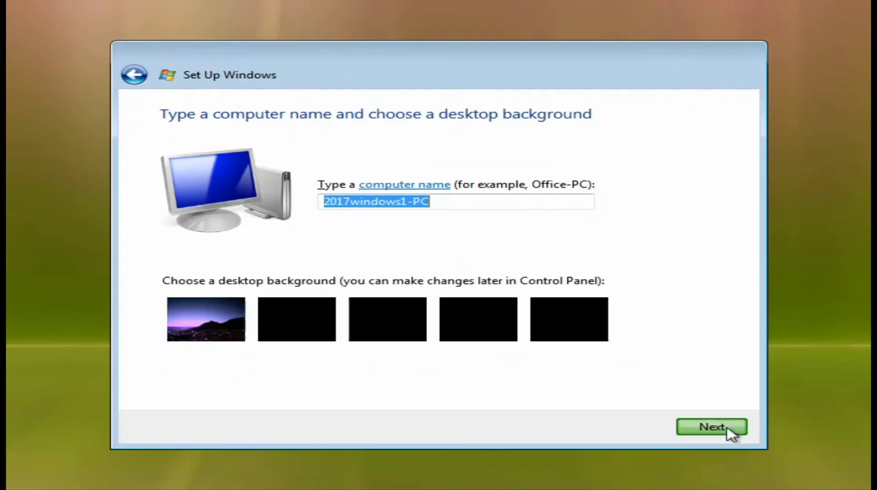
click(729, 427)
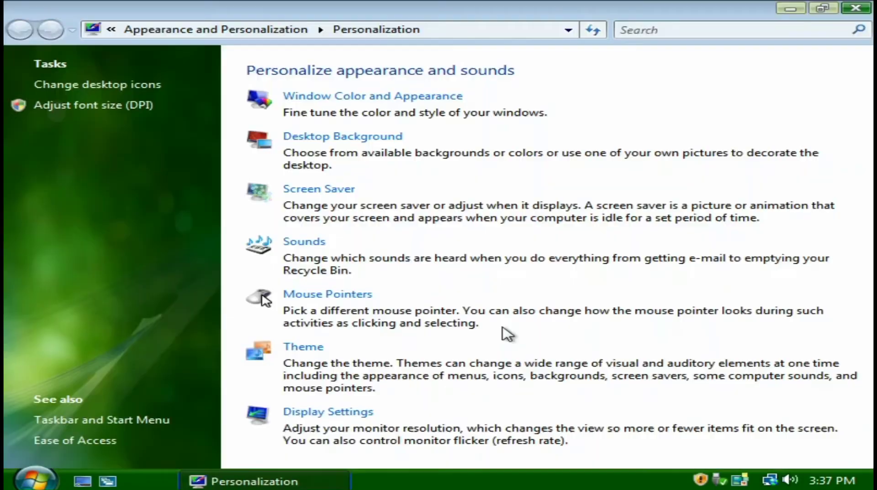
- Open the desktop background settings and shrink the window so that the desktop shows around it
click(323, 142)
click(827, 7)
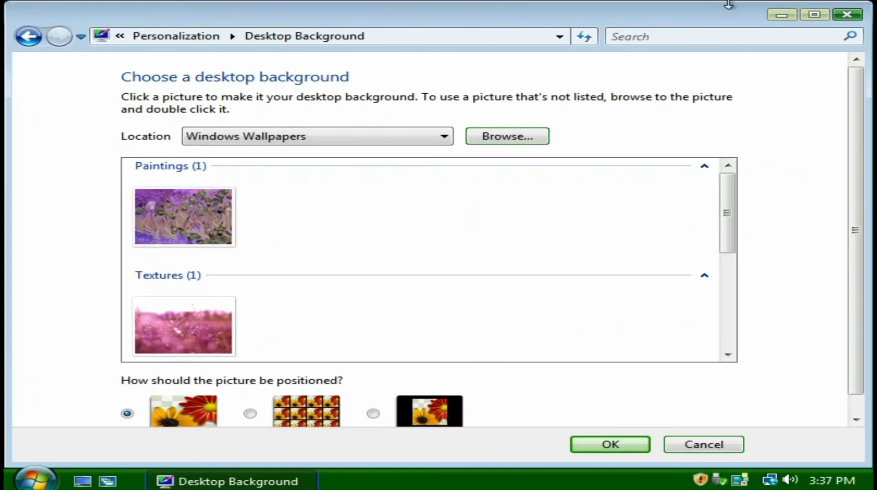
drag(729, 214, 676, 305)
click(145, 312)
drag(7, 4, 375, 203)
drag(499, 215, 266, 78)
drag(621, 162, 633, 217)
mouse_move(496, 175)
mouse_down()
mouse_move(496, 256)
mouse_move(490, 124)
mouse_move(501, 249)
mouse_move(494, 169)
mouse_up()
- Try the listed wallpapers in turn, apply the purple rocky seashore picture and close the personalization window
click(320, 235)
click(319, 163)
click(319, 212)
click(319, 132)
click(319, 136)
click(318, 223)
click(318, 179)
click(318, 141)
click(318, 153)
click(319, 148)
click(318, 159)
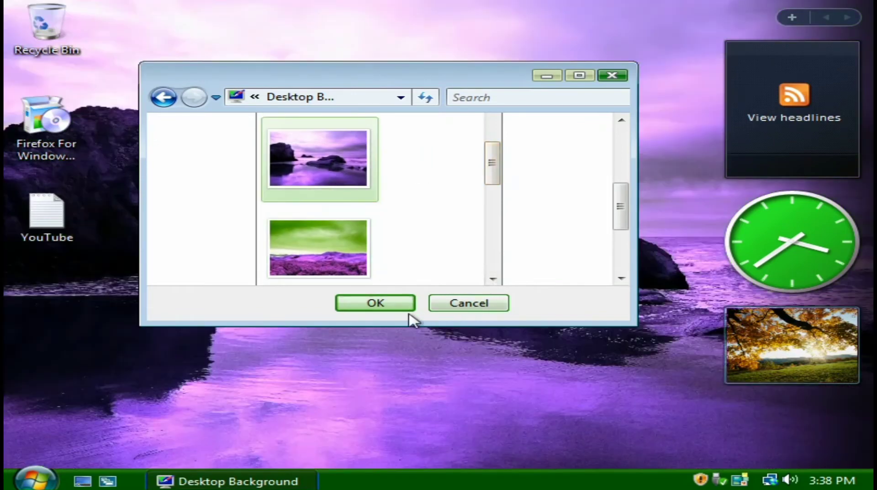
click(376, 302)
click(612, 76)
- View the computer's basic system information and check the Windows version with winver
click(36, 479)
right_click(372, 284)
click(512, 446)
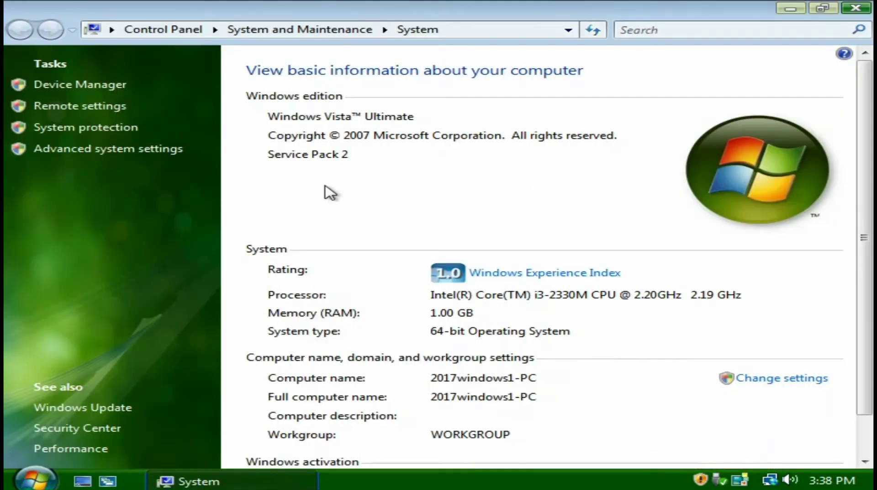
key(super+r)
text(winver)
key(Return)
click(476, 39)
- Set the visual effects to best performance in the advanced system properties' performance options
click(62, 104)
click(517, 278)
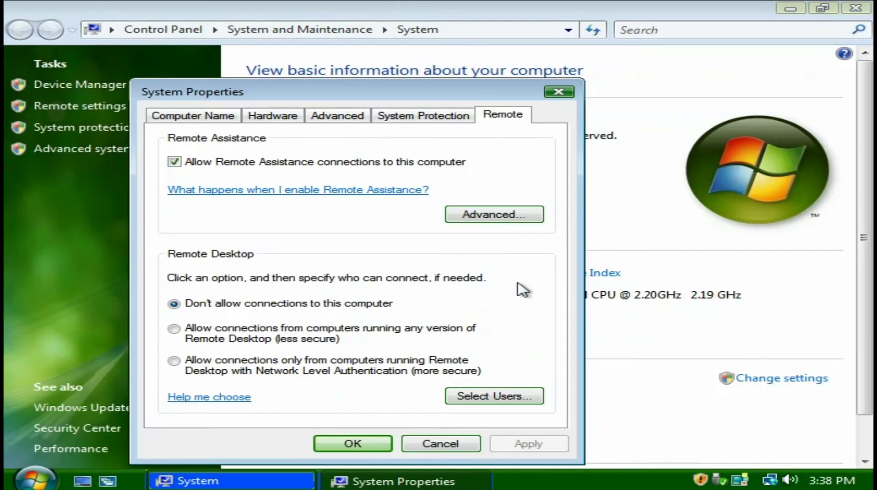
click(355, 120)
click(508, 208)
click(276, 149)
click(548, 442)
click(359, 440)
click(359, 443)
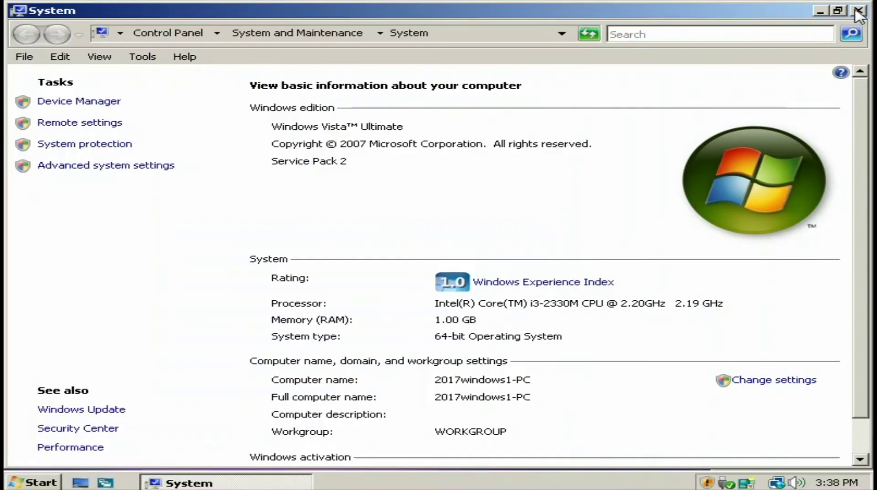
- Close the system information and apply the Windows Vista Basic color scheme in the appearance settings
click(858, 12)
right_click(384, 139)
click(417, 267)
click(343, 171)
click(228, 349)
click(358, 449)
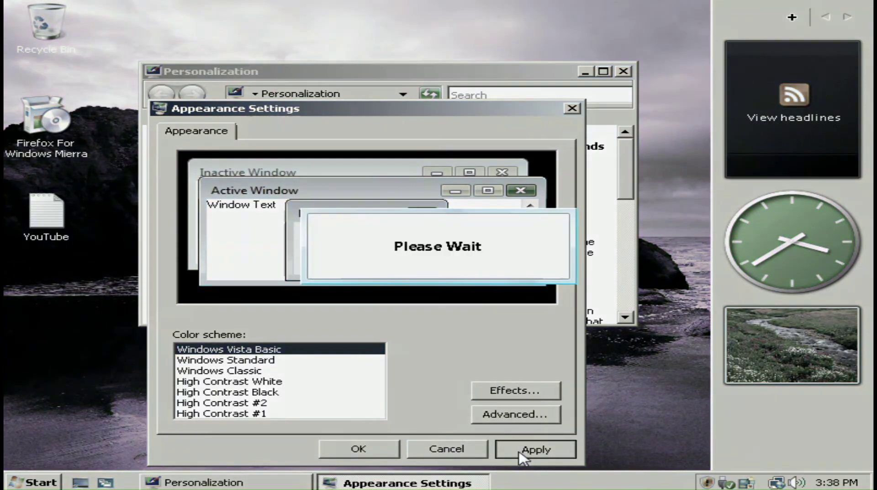
drag(636, 407, 749, 413)
drag(571, 68, 485, 63)
click(639, 66)
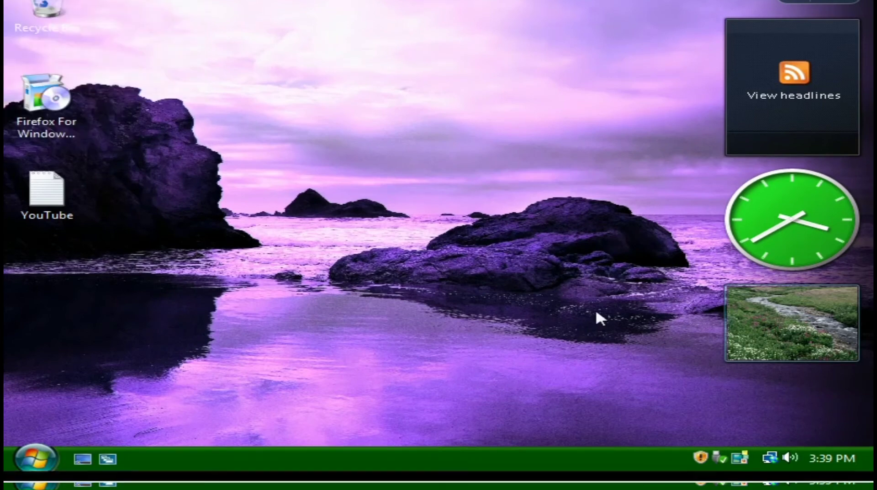
- Remove the feed headlines gadget from the sidebar
mouse_move(832, 458)
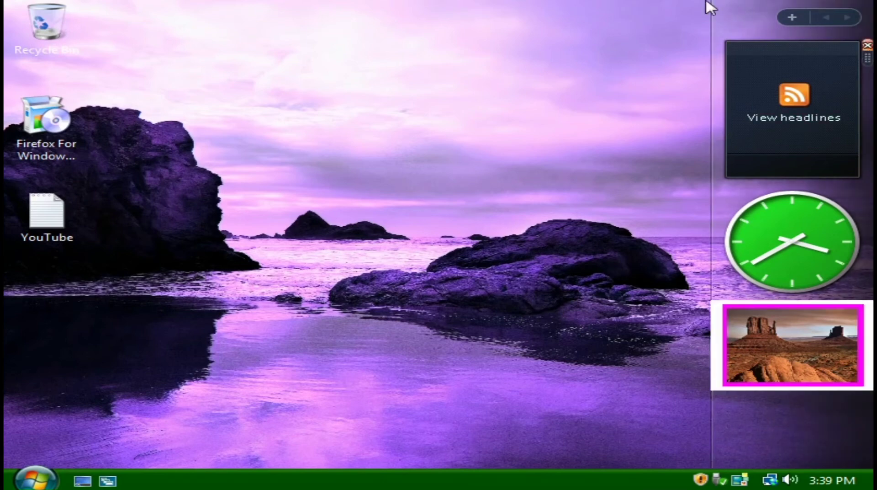
click(469, 264)
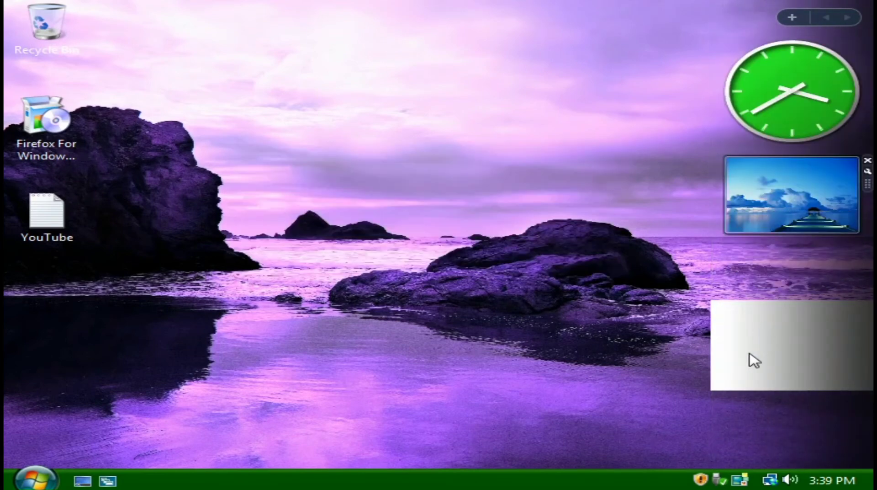
right_click(762, 381)
click(789, 19)
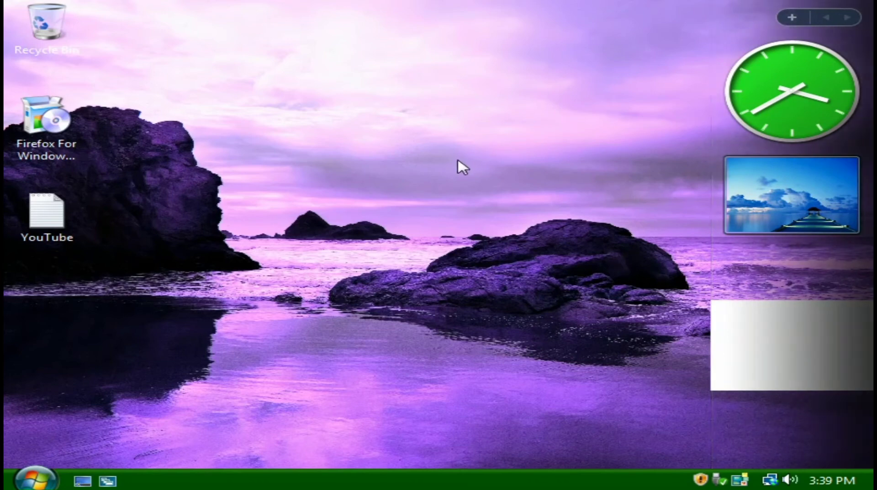
drag(458, 161, 474, 205)
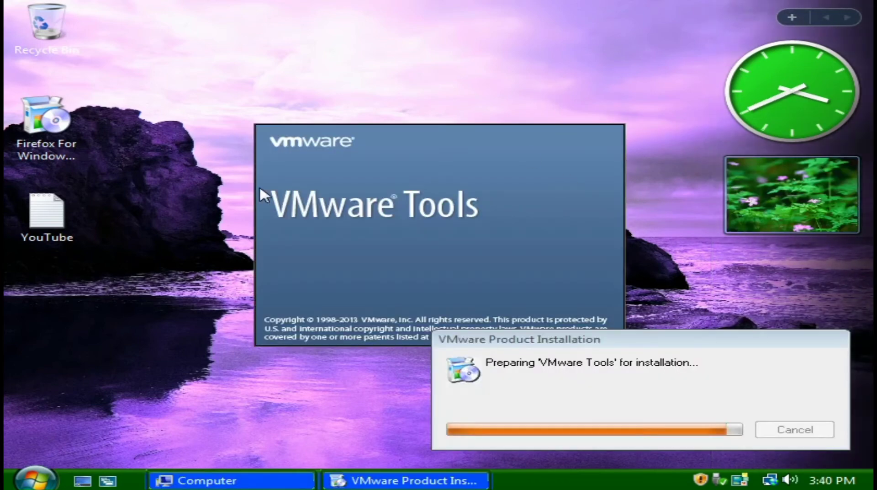
- Look at the YouTube text file on the desktop and close it
double_click(47, 213)
click(661, 39)
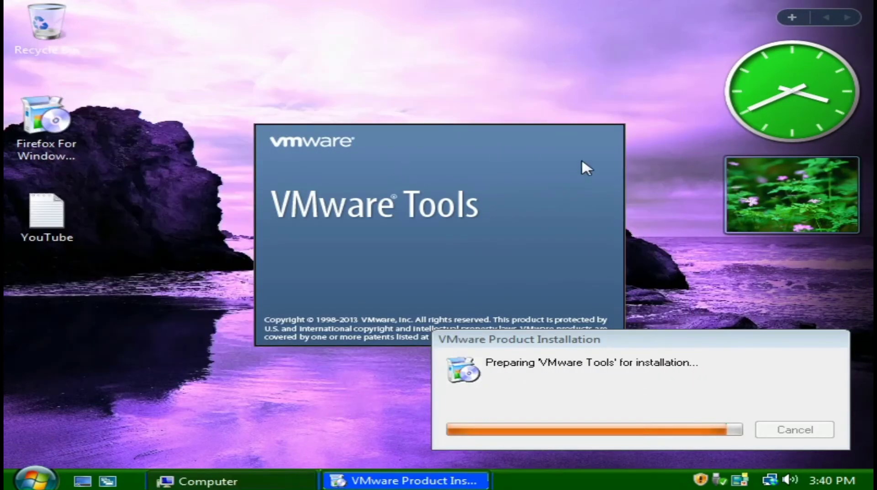
- Add the Calendar and the CPU meter gadgets to the sidebar and close the gadget gallery
click(792, 17)
drag(403, 92, 284, 12)
drag(86, 93, 800, 196)
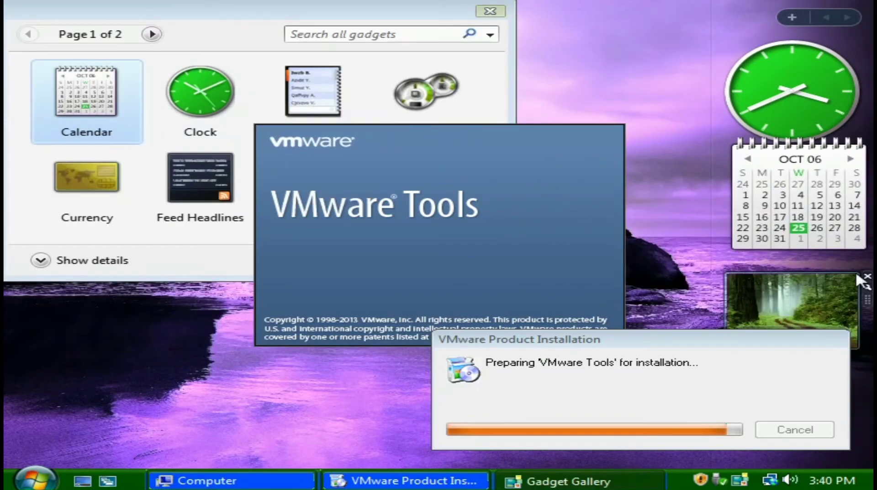
drag(426, 92, 777, 361)
drag(384, 15, 538, 91)
click(639, 83)
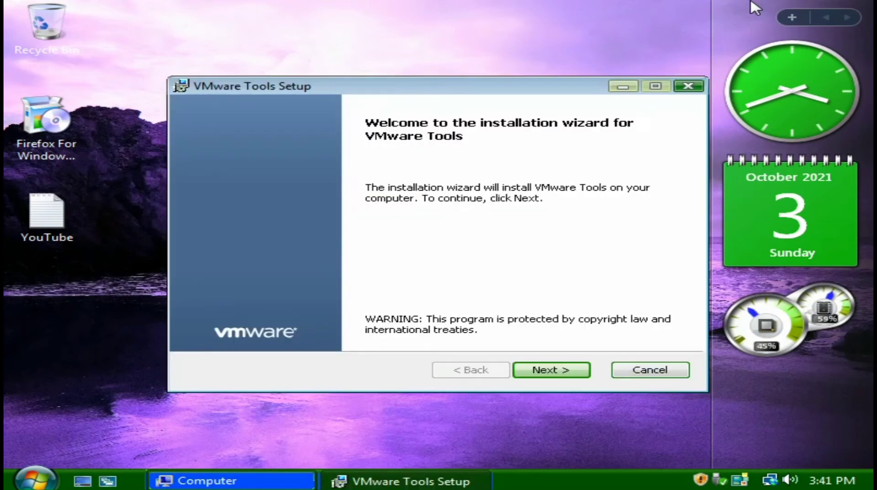
- Start the VMware Tools installation with the wizard's default options
click(555, 368)
click(554, 368)
click(554, 367)
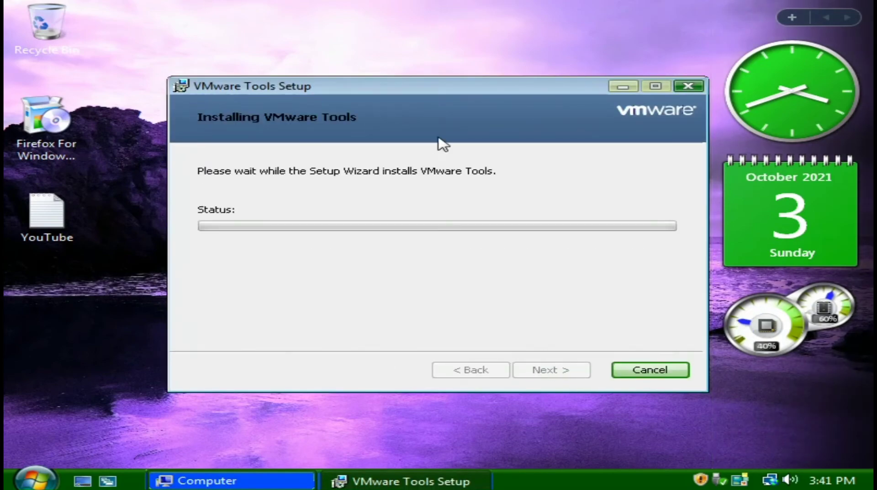
drag(445, 88, 403, 81)
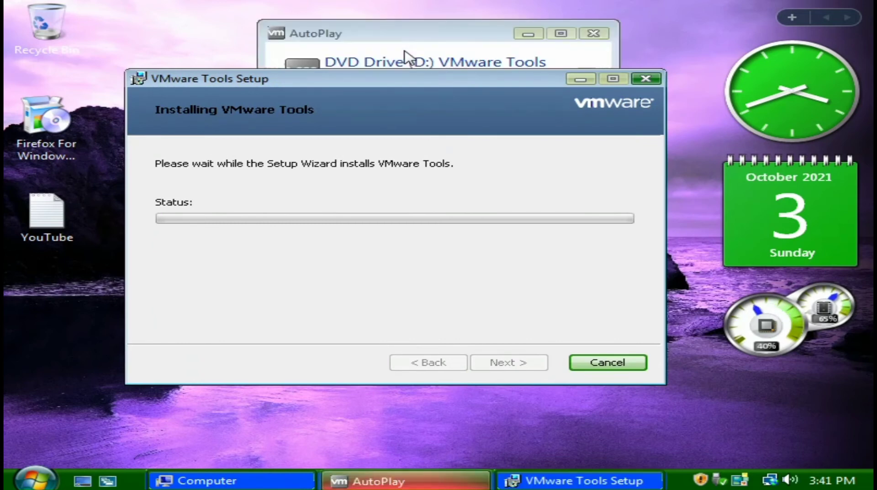
- Close the AutoPlay and Computer windows behind the VMware Tools setup
click(404, 57)
click(454, 39)
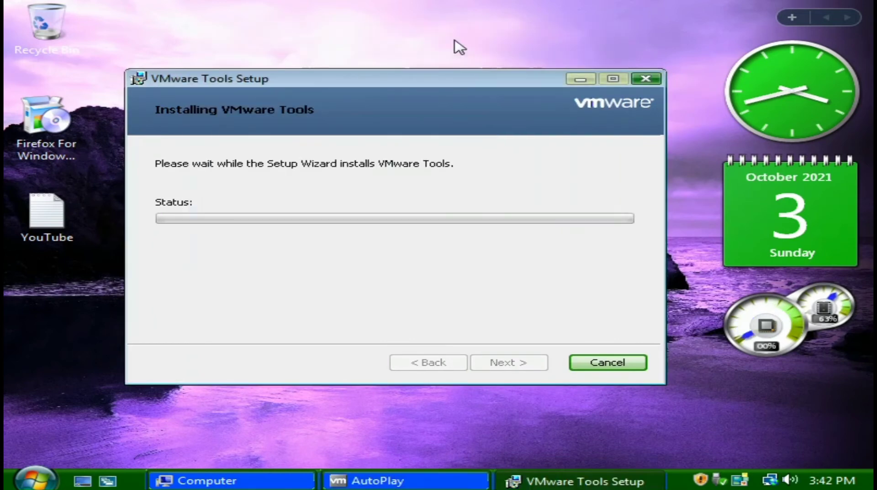
click(405, 480)
click(522, 40)
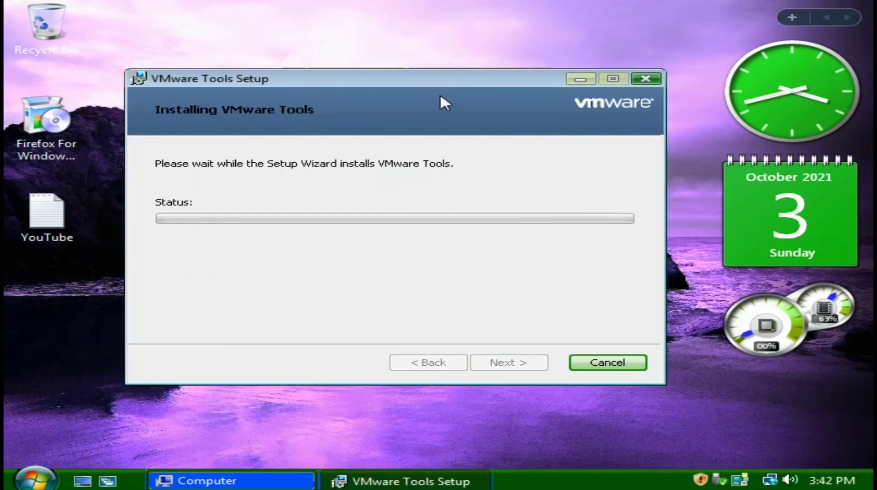
drag(445, 85, 454, 89)
click(257, 475)
drag(531, 273, 682, 317)
click(856, 8)
drag(475, 82, 490, 88)
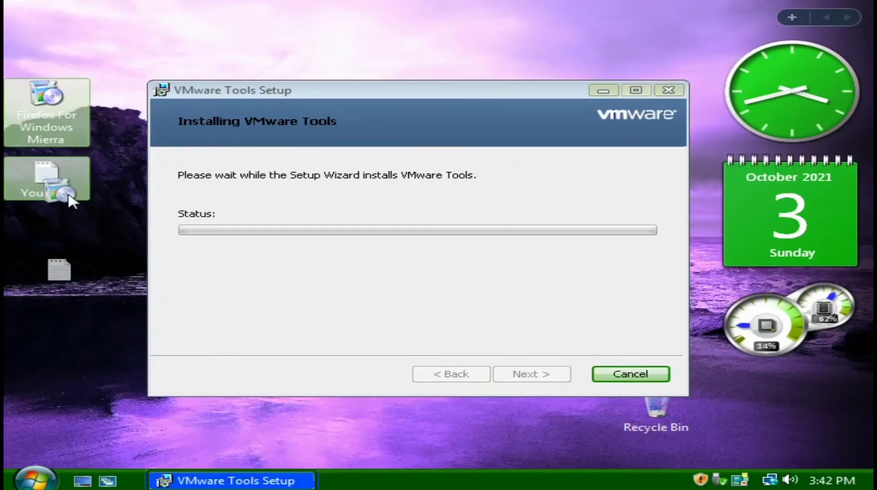
- Show the Computer, User's Files and Control Panel icons on the desktop
right_click(118, 238)
click(184, 376)
click(127, 105)
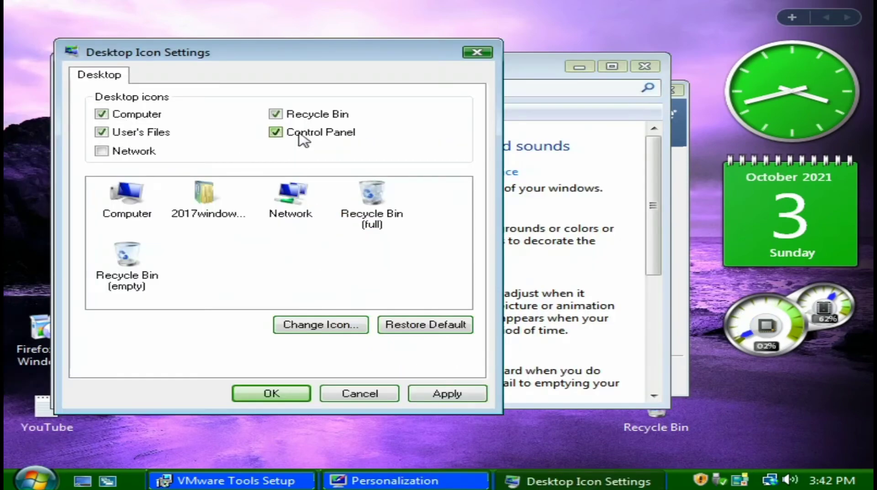
click(298, 393)
click(644, 67)
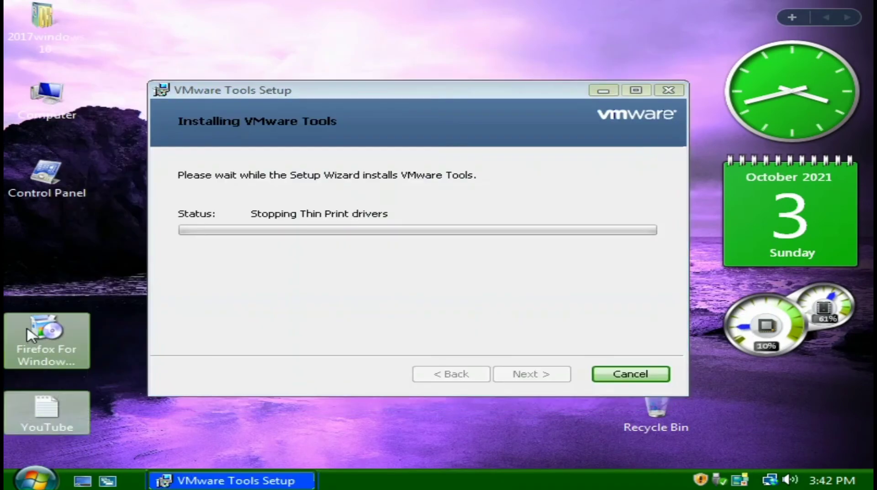
drag(375, 91, 346, 66)
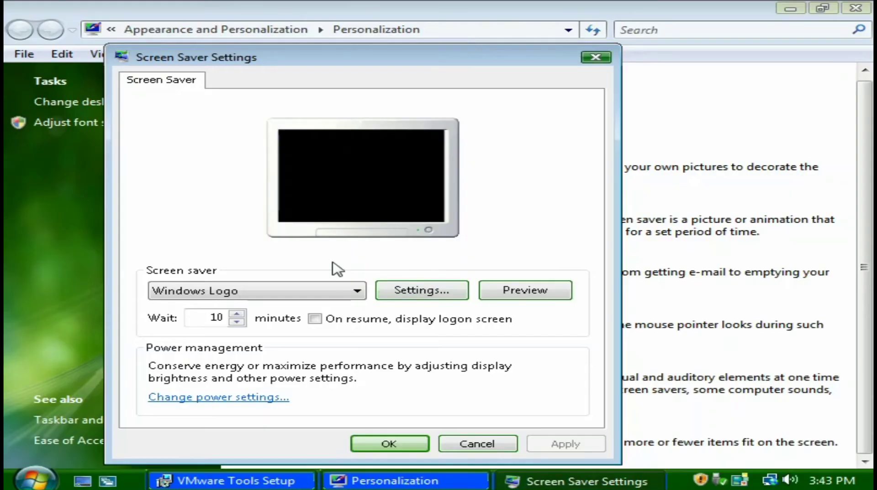
- Preview the first screen savers in the list, including Aurora
click(320, 290)
click(297, 319)
click(503, 292)
click(312, 289)
click(290, 330)
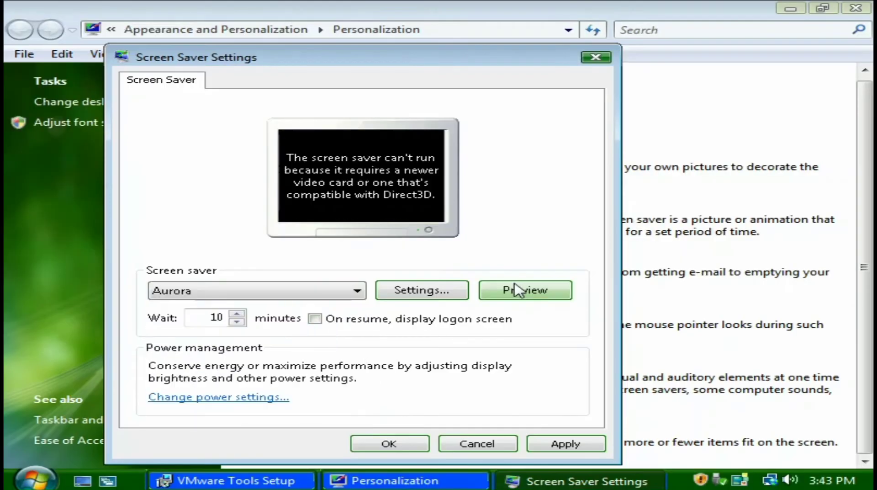
click(514, 286)
- Preview the next screen savers in the list, up to Bubbles
click(311, 295)
click(293, 342)
click(504, 292)
click(249, 295)
click(247, 354)
click(564, 285)
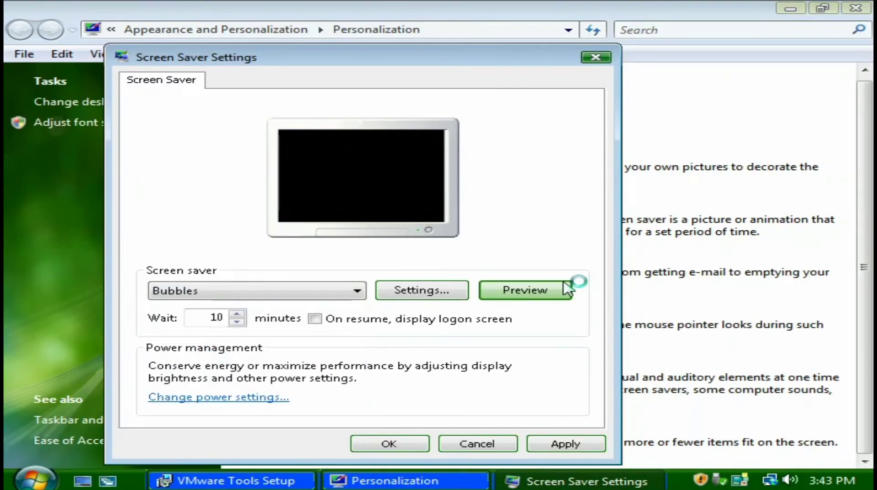
- Choose one more screen saver to view and close the Screen Saver Settings without applying it
click(274, 290)
click(255, 369)
click(597, 57)
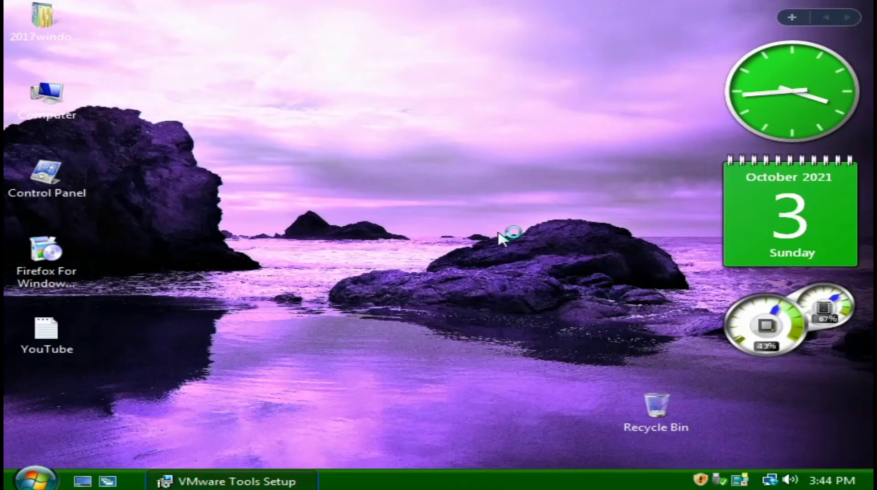
- Complete Windows Media Player's first-time setup with Express Settings and close the player
click(240, 480)
drag(429, 64, 472, 91)
click(42, 477)
click(127, 208)
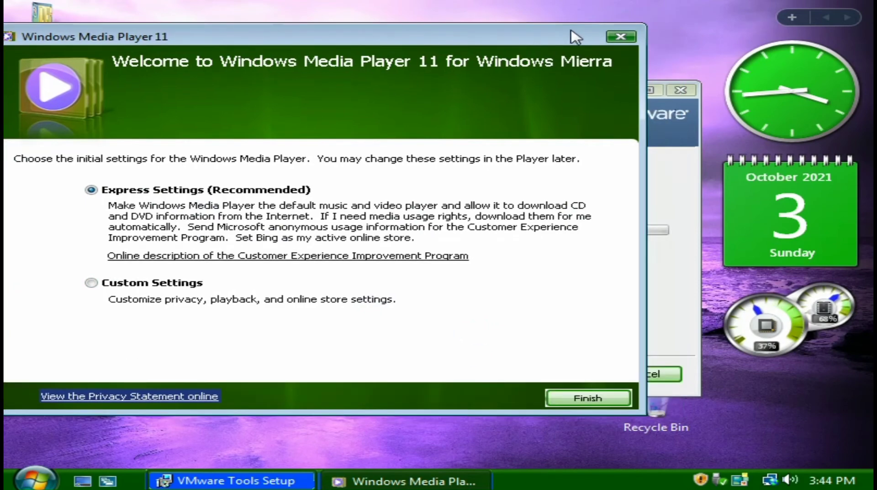
click(617, 400)
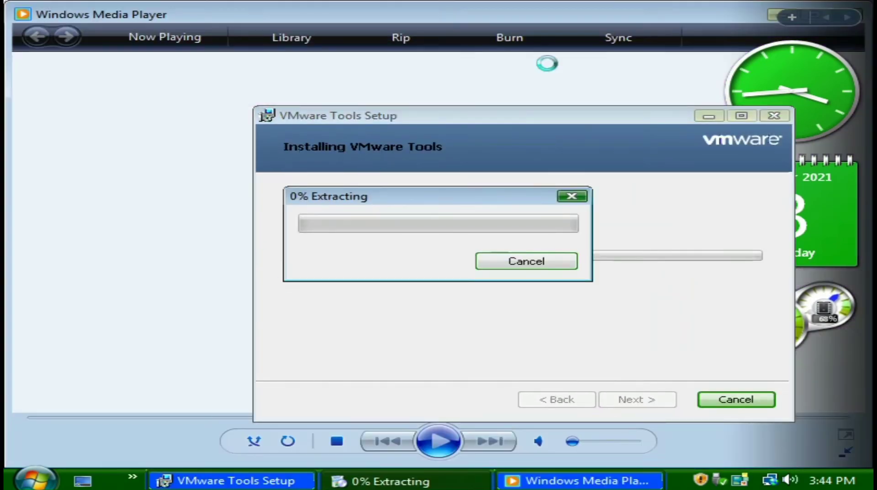
drag(604, 25, 554, 41)
click(799, 29)
- Unlock the taskbar, expand Quick Launch to show all its icons, and lock the taskbar again
drag(413, 196, 385, 191)
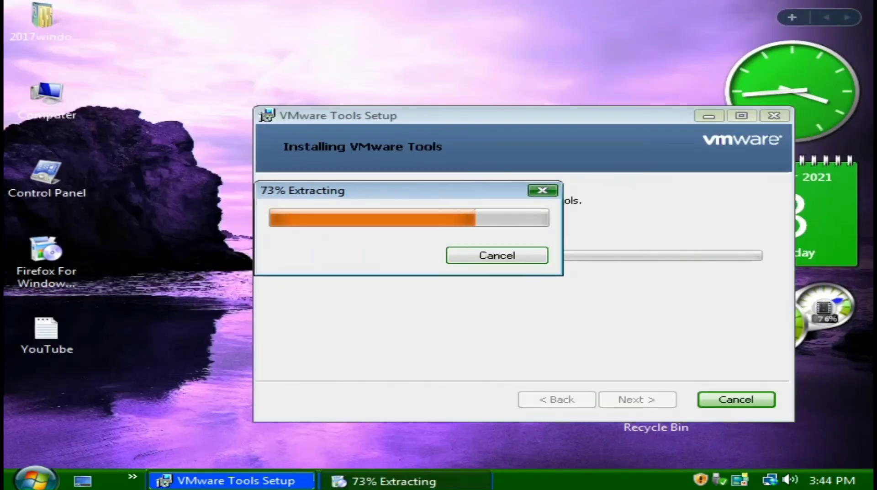
right_click(560, 480)
click(608, 459)
right_click(645, 481)
click(549, 452)
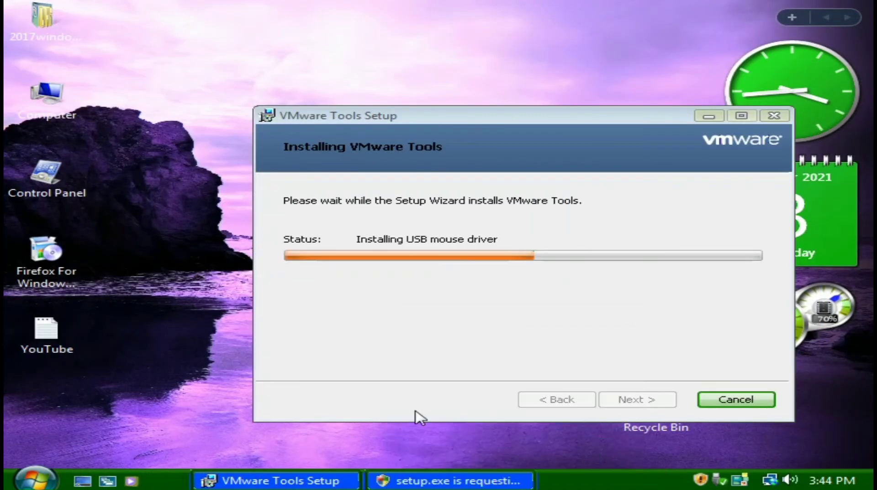
- Allow setup.exe to run and install Mozilla Firefox, finishing the wizard with Launch Firefox now enabled
click(433, 483)
click(422, 288)
click(547, 372)
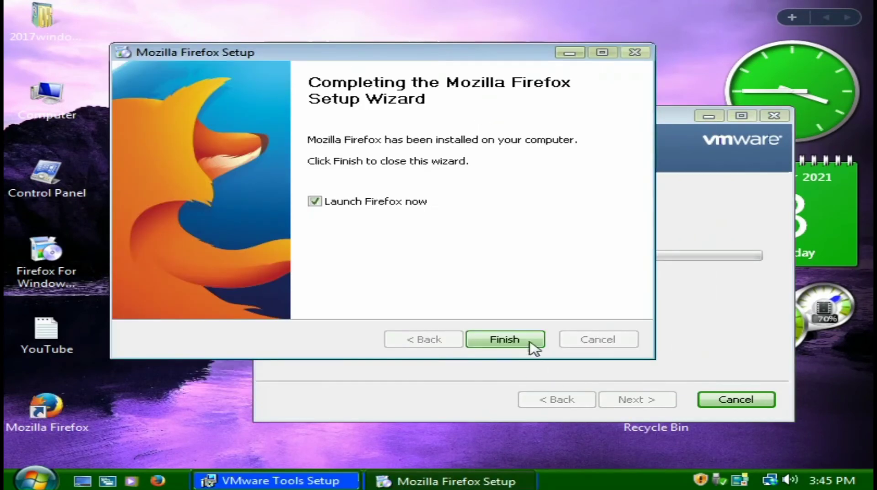
click(527, 341)
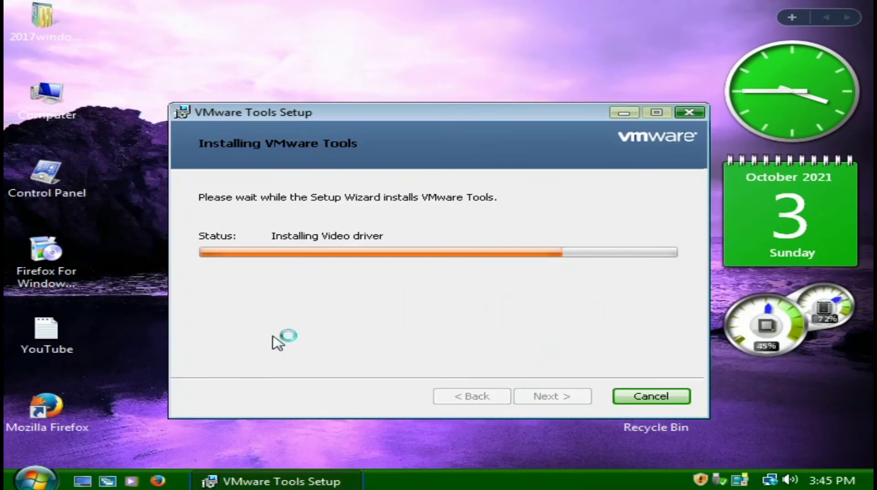
- Open the YouTube text file on the desktop and copy the channel link from its first line
double_click(74, 330)
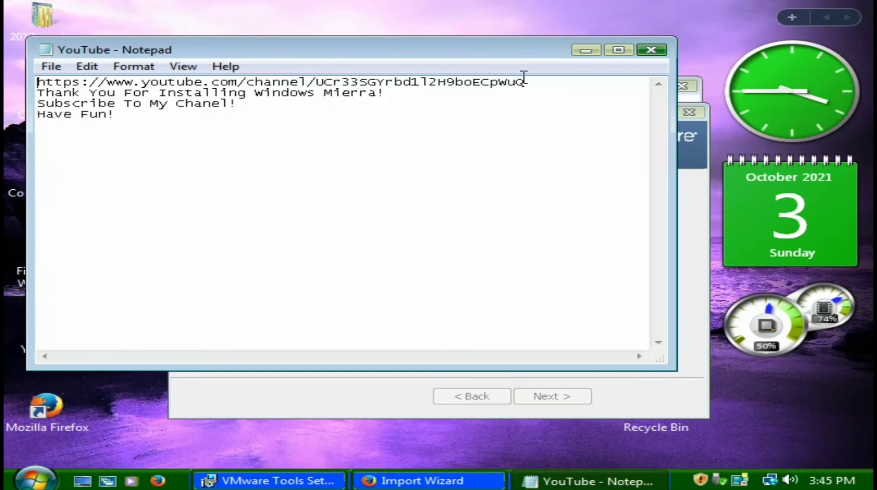
right_click(64, 80)
click(84, 133)
- Complete Firefox's Import Wizard and close the YouTube text file
click(434, 481)
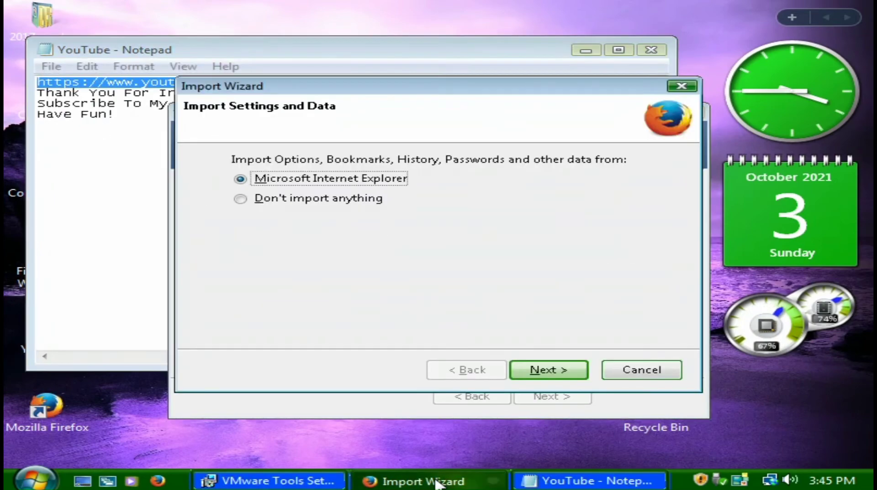
click(544, 371)
click(586, 50)
drag(553, 112, 498, 77)
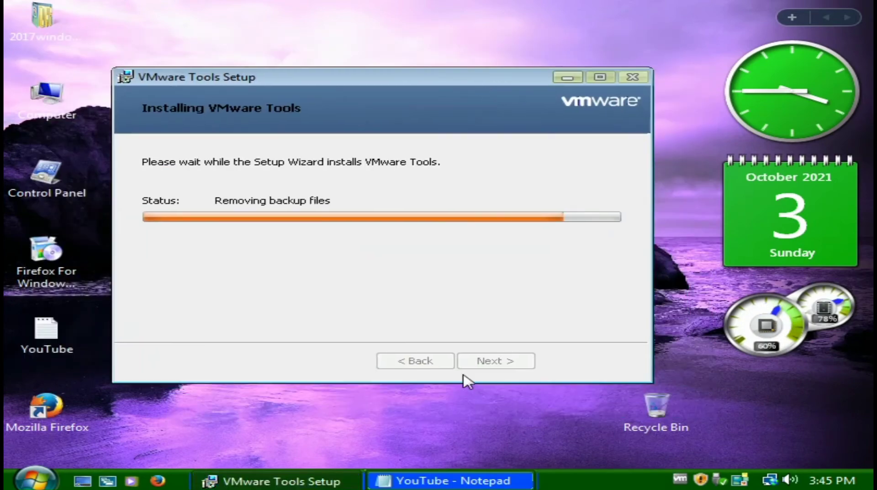
click(461, 481)
click(651, 50)
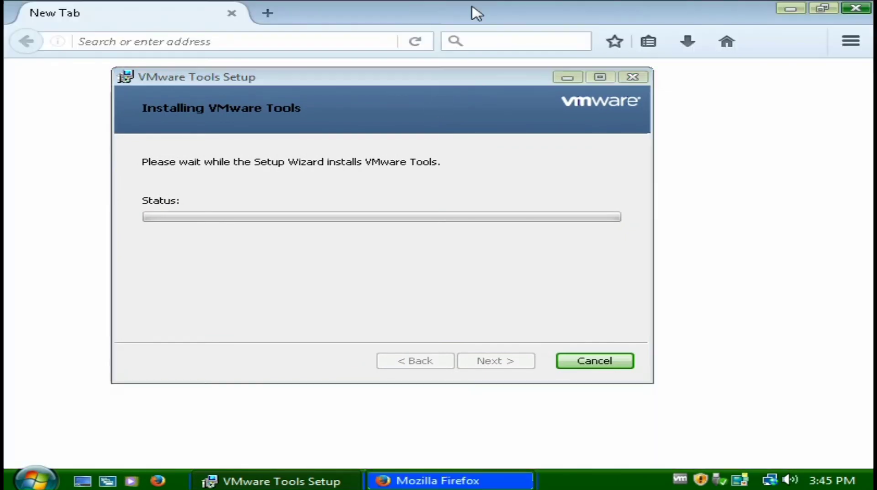
- Load the copied channel link in Firefox and close the Welcome to Firefox tab
click(568, 76)
click(453, 14)
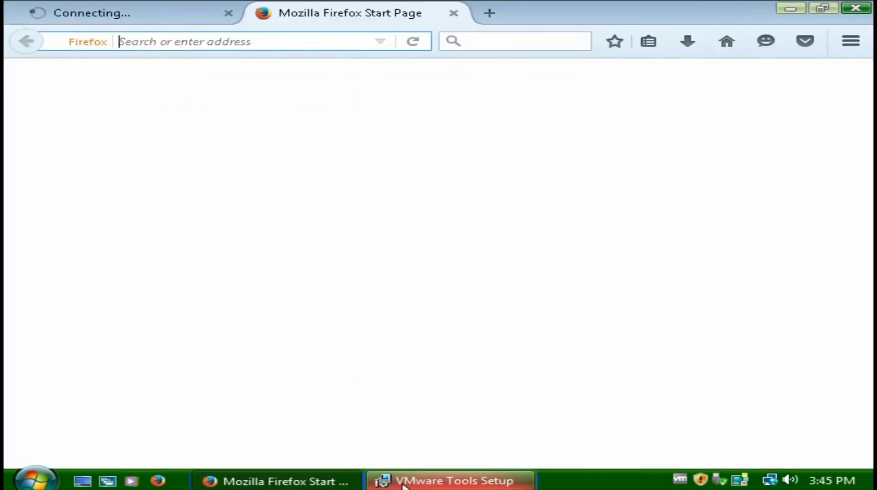
right_click(307, 42)
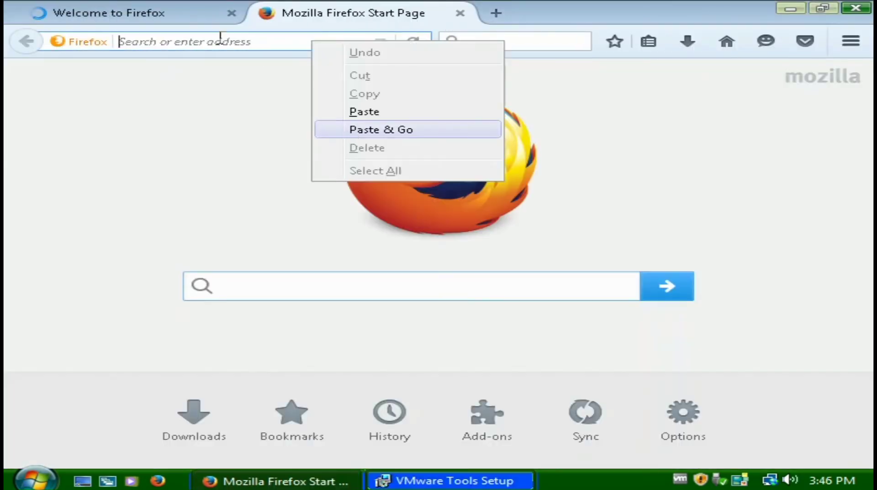
click(232, 13)
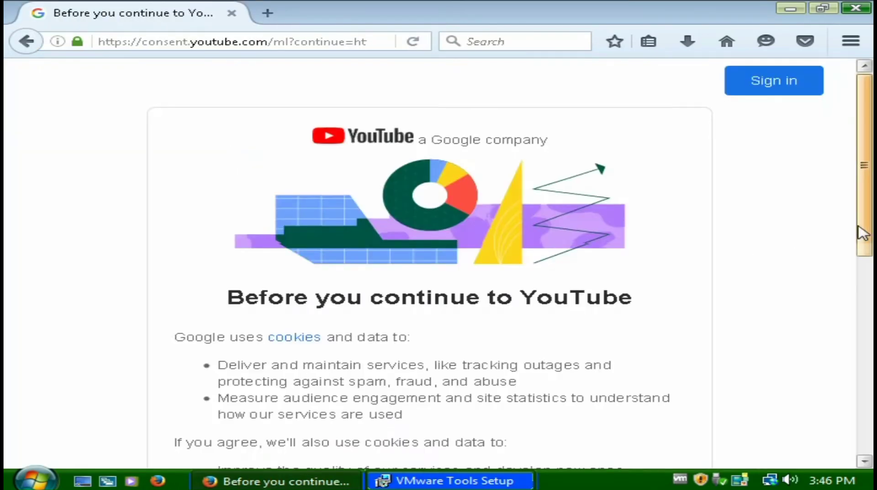
- Agree to YouTube's cookie and data terms and dismiss the unresponsive script warning
drag(864, 233, 863, 411)
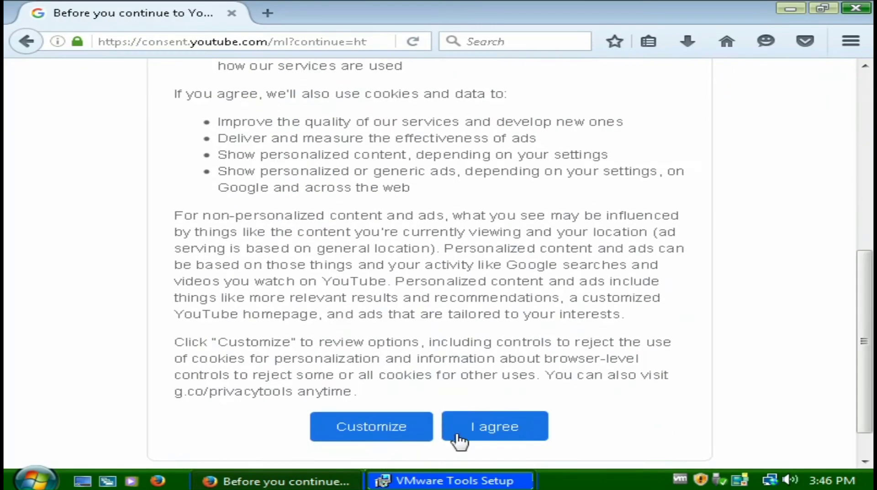
click(503, 432)
click(484, 485)
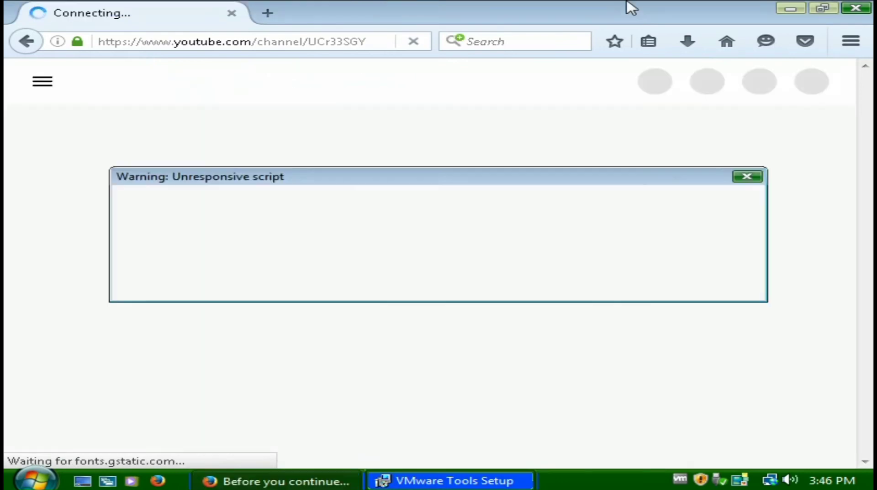
click(742, 177)
- Check the system volume control, and close Firefox to return to the VMware Tools setup
click(793, 480)
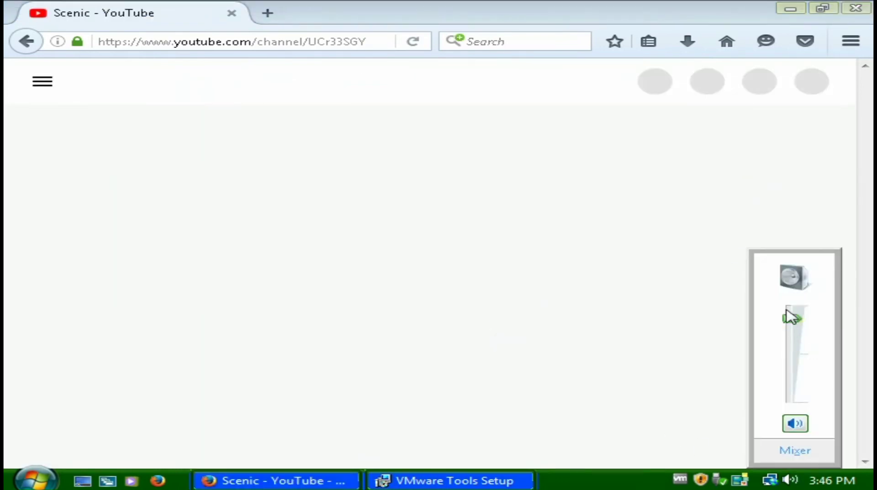
click(708, 75)
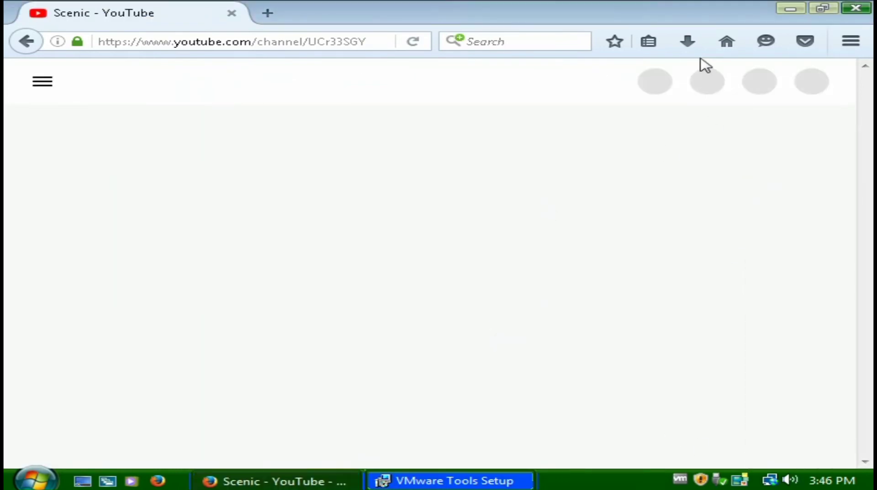
click(856, 8)
click(293, 480)
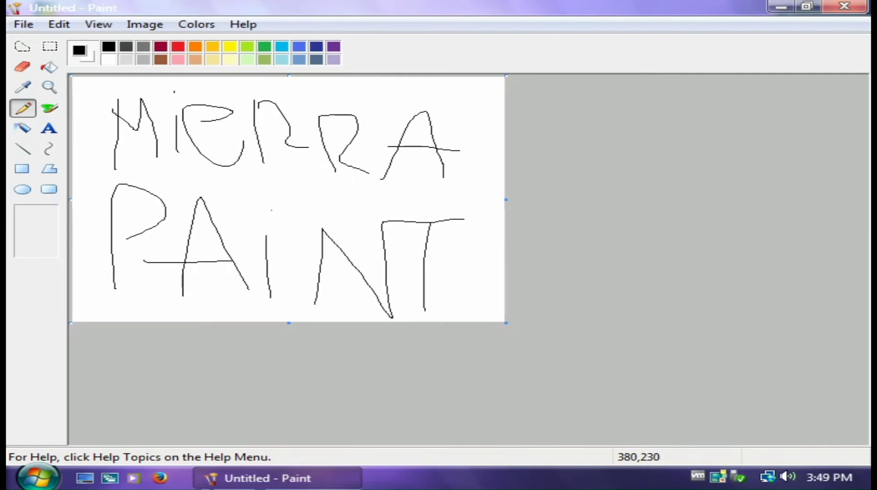
- Fill the background of the MIERRA PAINT drawing with dark red and view Paint's About information
click(228, 152)
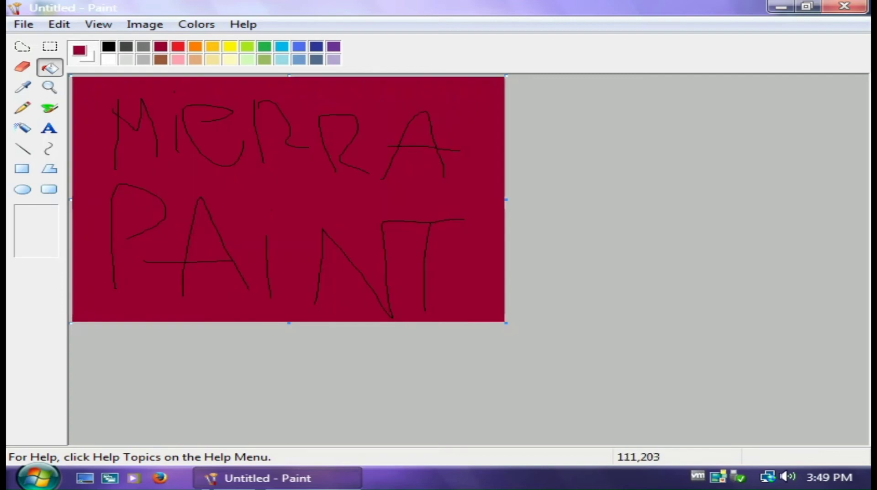
click(243, 24)
click(294, 67)
click(613, 381)
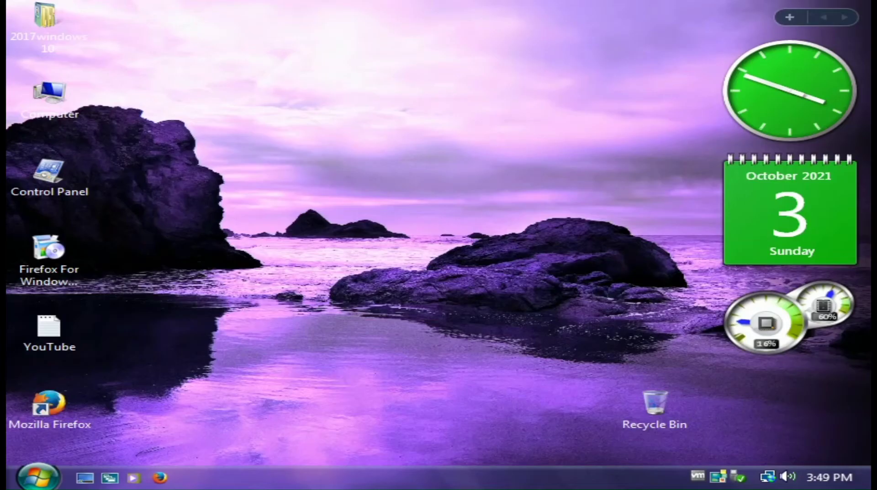
- Launch Internet Explorer and look for Internet Options among its tools
click(37, 478)
click(60, 423)
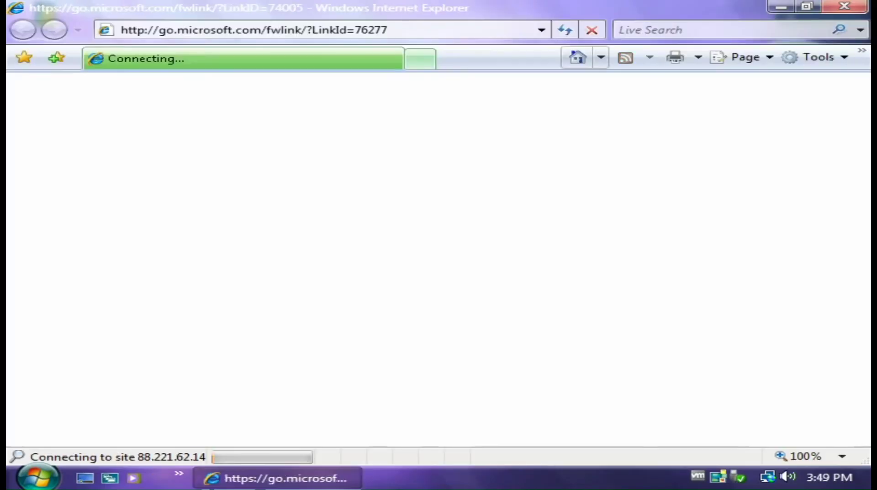
key(alt+t)
key(o)
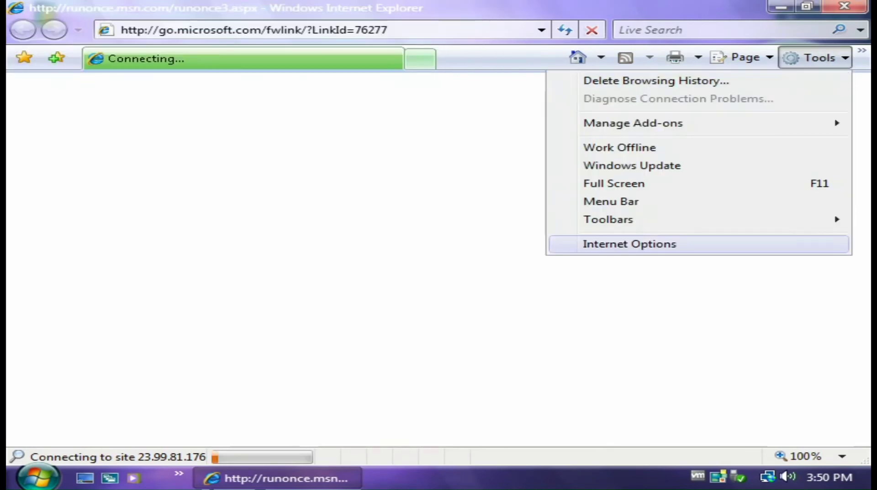
key(Escape)
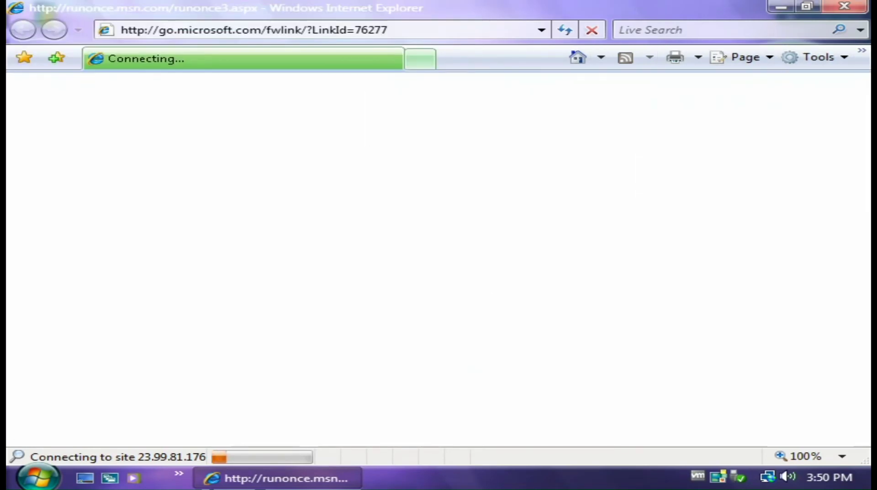
- Unlock the taskbar and widen Quick Launch so the Firefox and Internet Explorer icons fit
right_click(476, 474)
click(562, 442)
drag(217, 478, 230, 477)
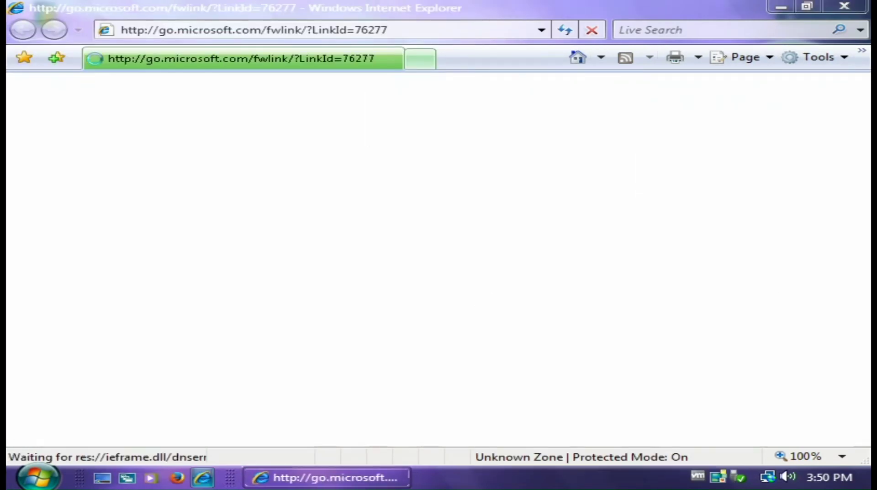
- View Internet Explorer's About information and close the browser
click(585, 270)
click(861, 52)
click(823, 80)
click(713, 189)
click(580, 358)
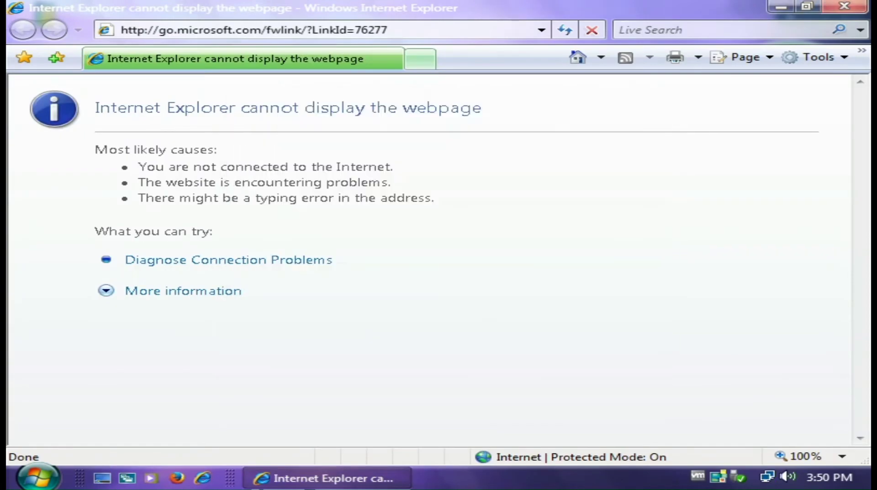
click(844, 6)
- Lock the taskbar again, and view the Welcome Center before closing it
right_click(338, 472)
click(422, 443)
click(38, 477)
click(107, 143)
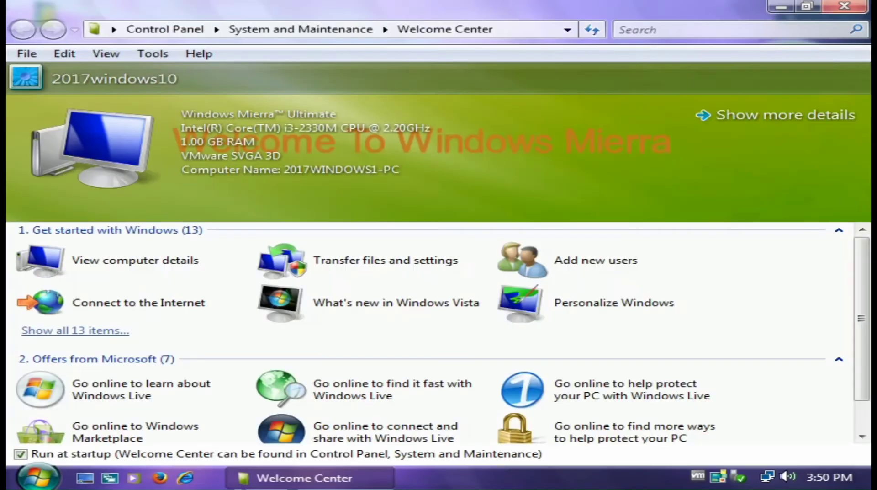
click(855, 7)
click(37, 478)
click(107, 142)
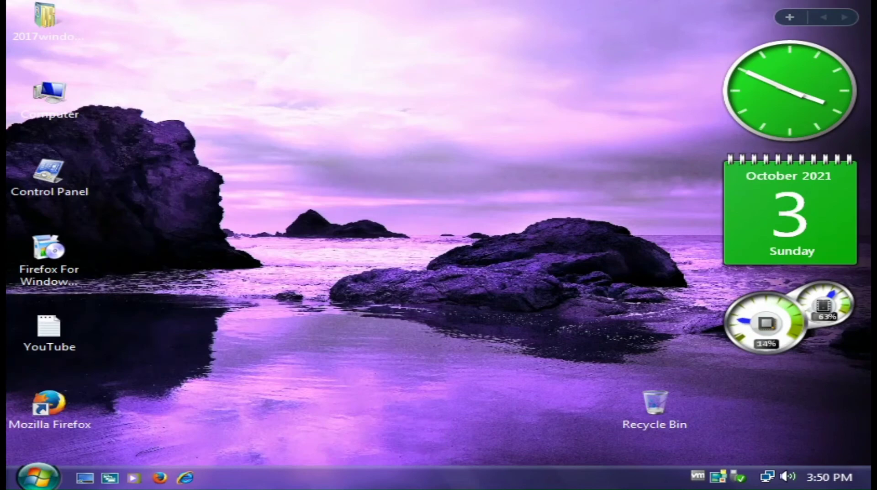
drag(280, 79, 6, 289)
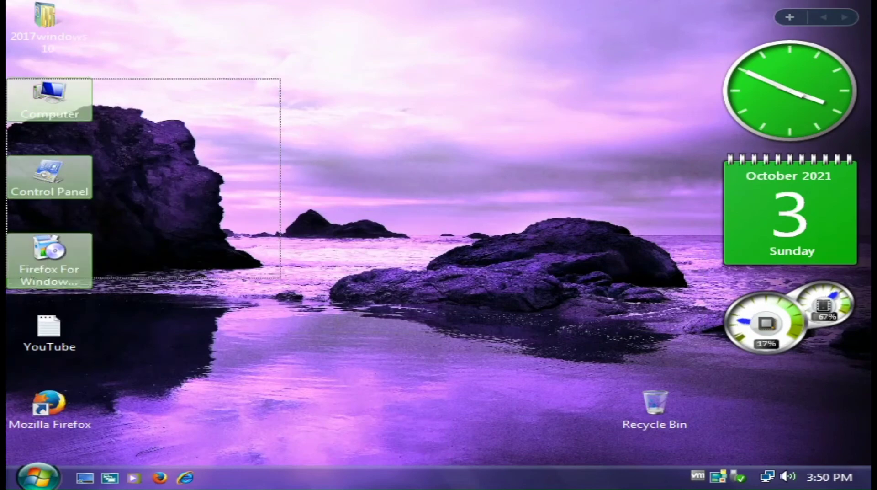
click(38, 477)
click(107, 172)
click(625, 363)
key(Left)
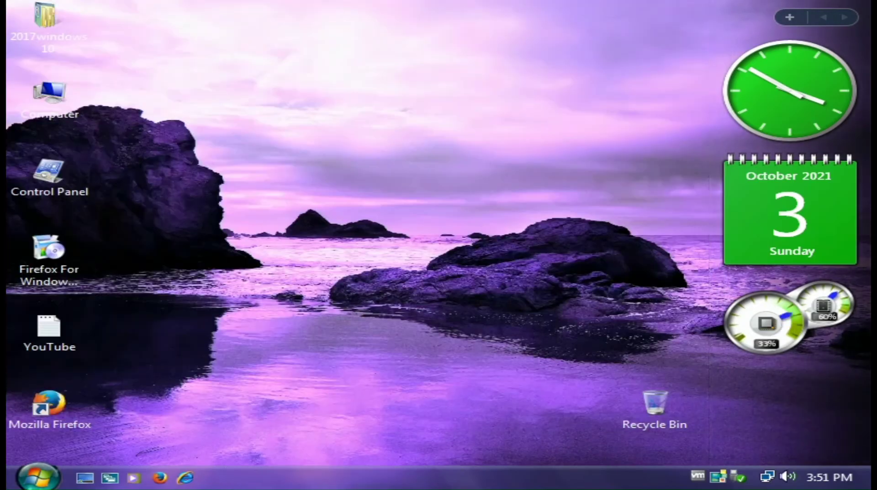
click(38, 477)
key(Escape)
- Open the Control Panel and switch it to Classic View
click(38, 477)
click(341, 361)
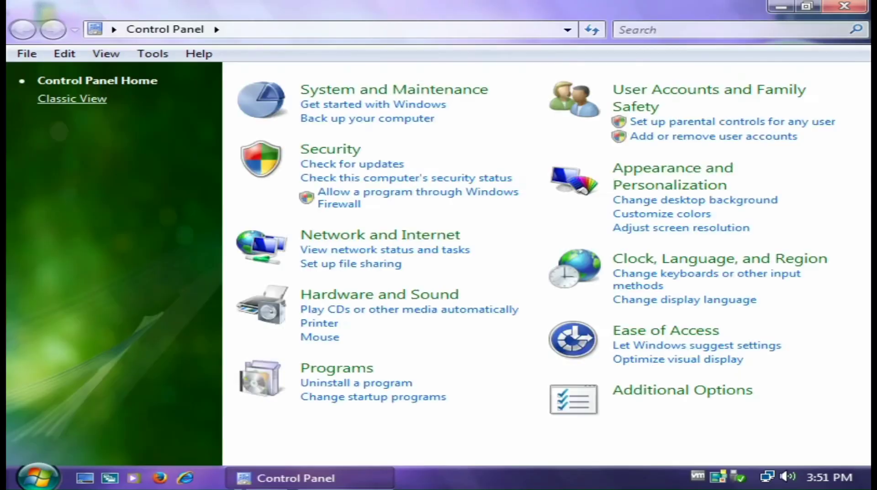
click(72, 99)
- Examine the Start Menu and Notification Area settings in Taskbar and Start Menu Properties and close the dialog
drag(862, 137, 862, 279)
double_click(591, 270)
click(111, 124)
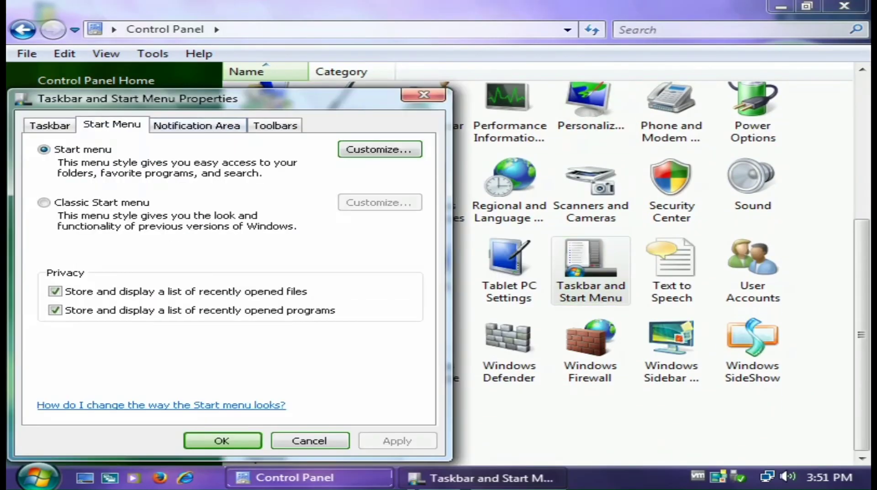
key(ctrl+Tab)
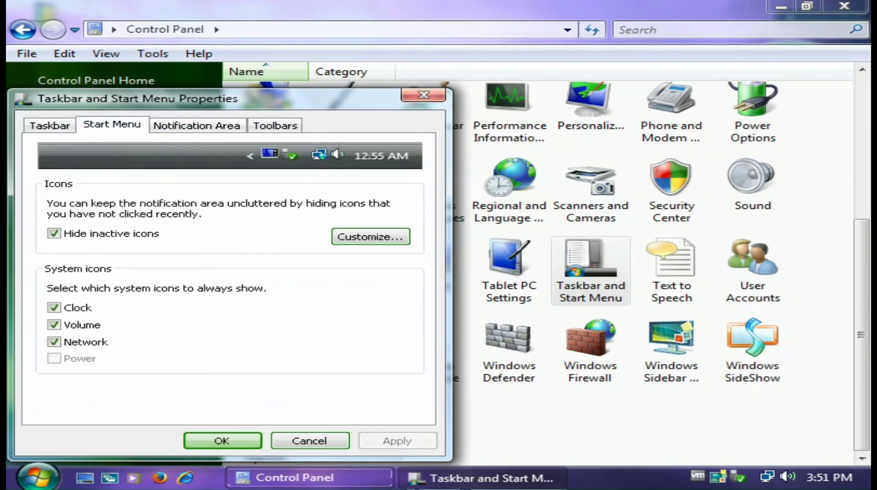
key(ctrl+shift+Tab)
key(Return)
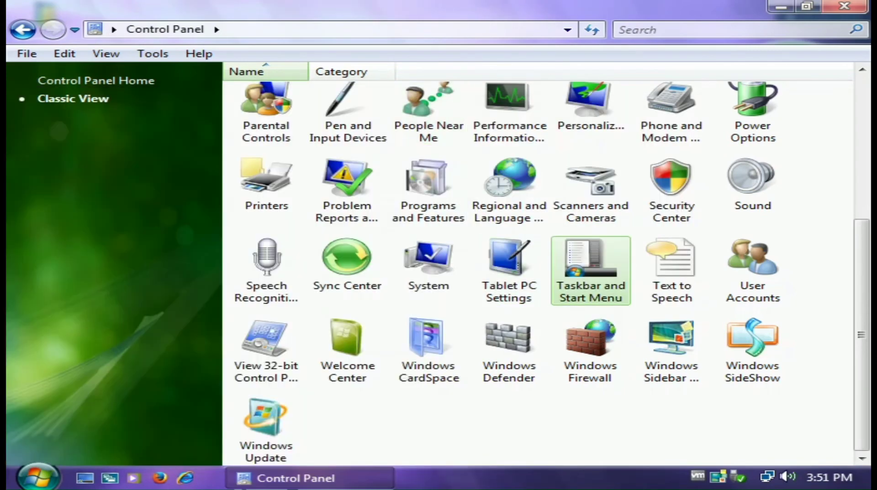
- Close the Control Panel and browse the list of all installed programs
key(alt+F4)
key(super)
click(96, 422)
click(111, 98)
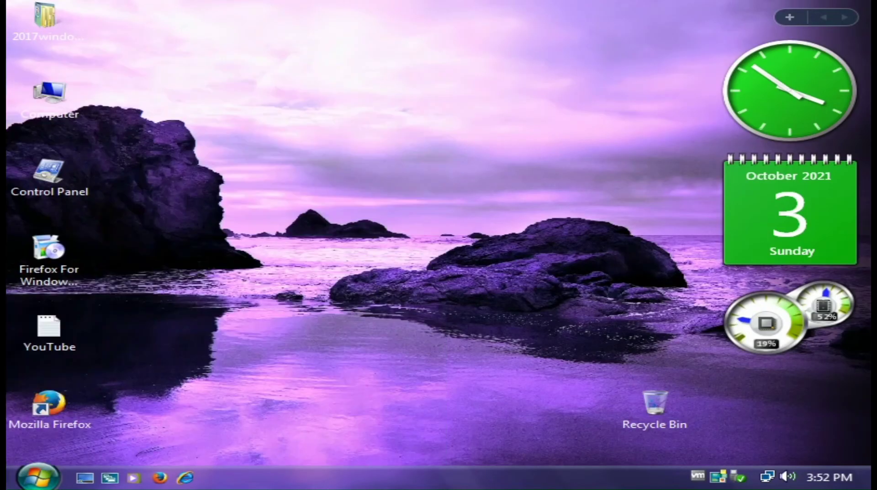
- Open Mozilla Firefox, go to YouTube and continue to the site past the unsupported-browser page
key(Return)
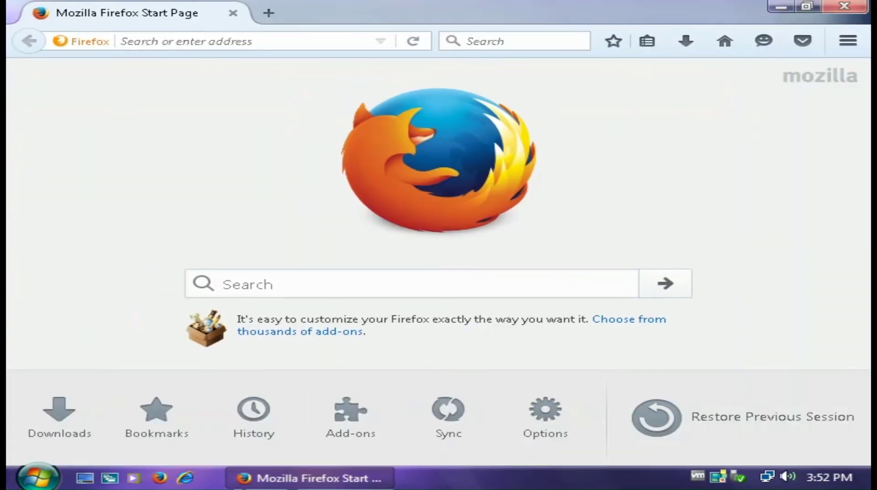
text(youtube)
key(Return)
click(82, 200)
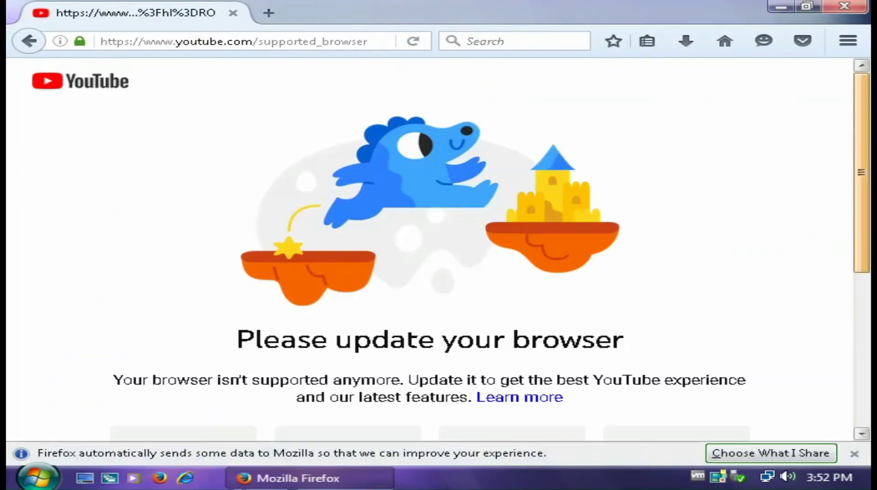
scroll(430, 246, down, 3)
click(429, 347)
key(Tab)
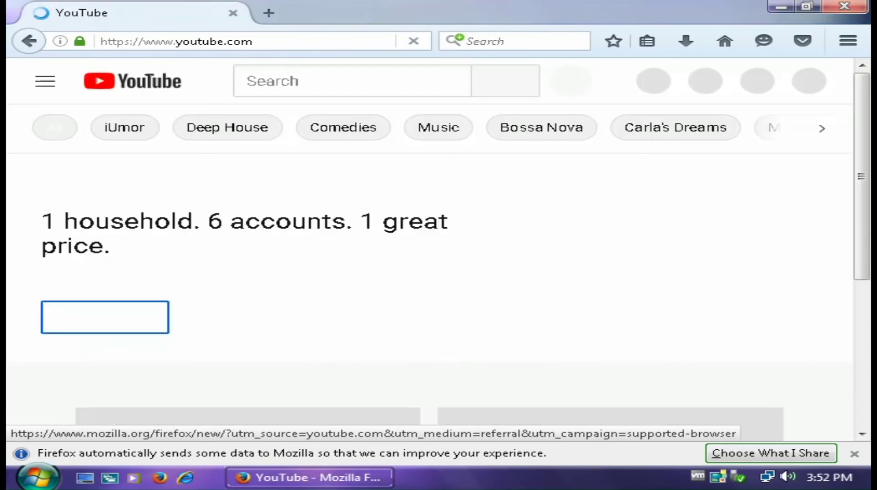
- Search YouTube for "2017windows10" and browse the uploaded videos on the 2017 windows 10 channel
text(2017windows10)
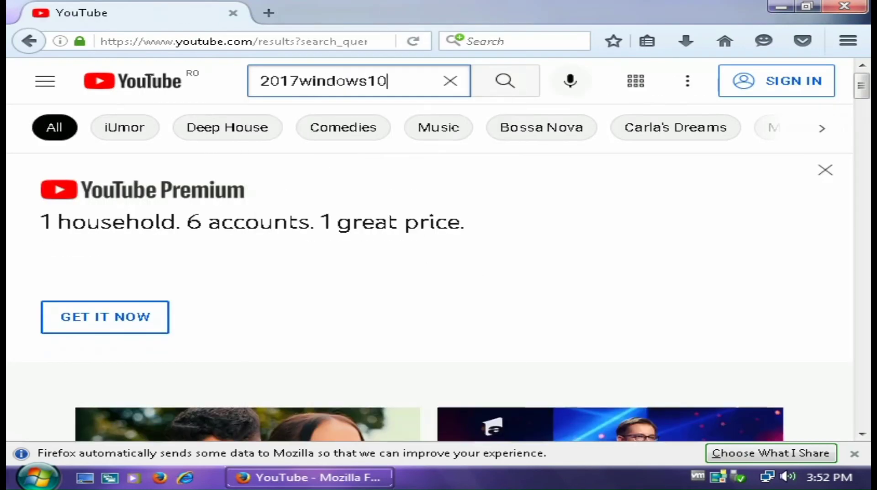
key(Return)
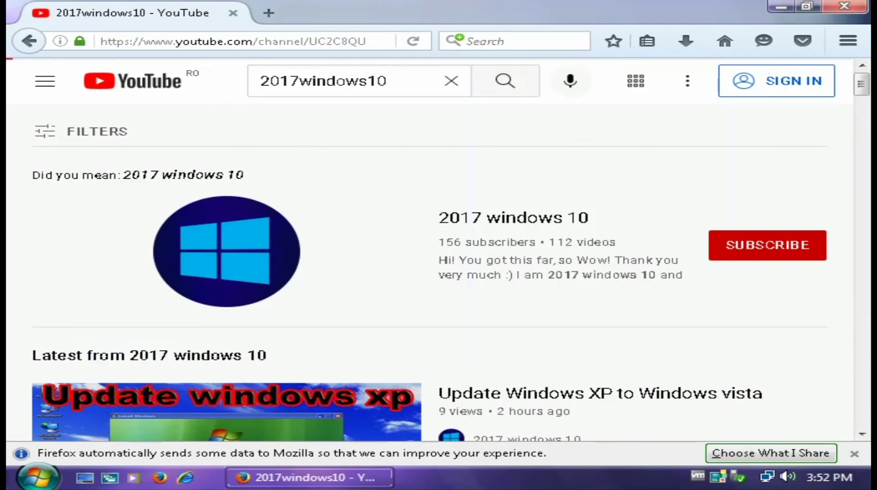
click(259, 306)
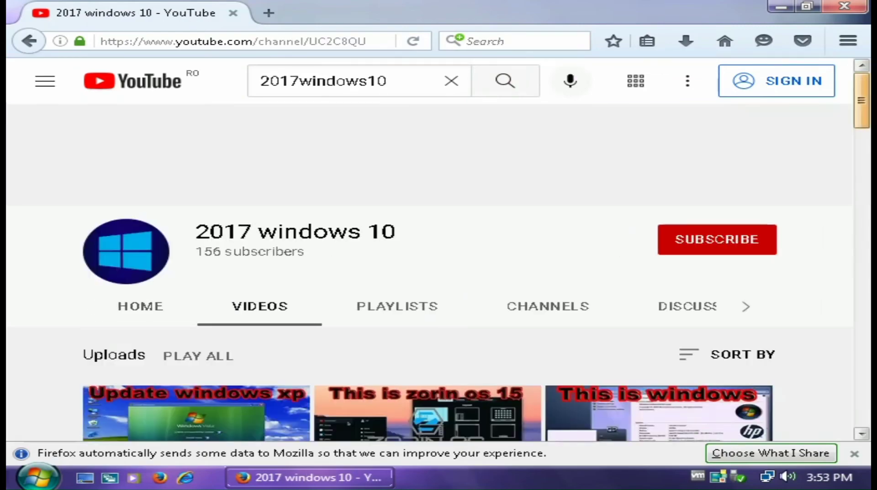
scroll(430, 293, down, 15)
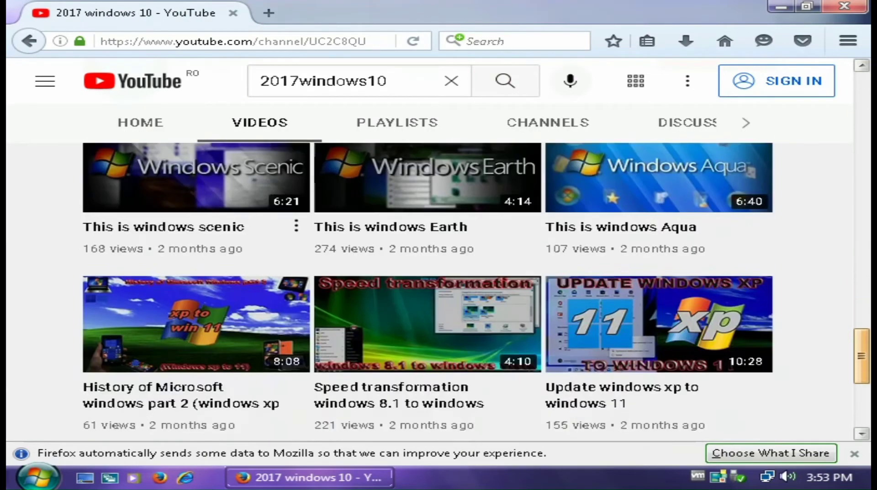
scroll(429, 293, down, 8)
scroll(429, 293, down, 16)
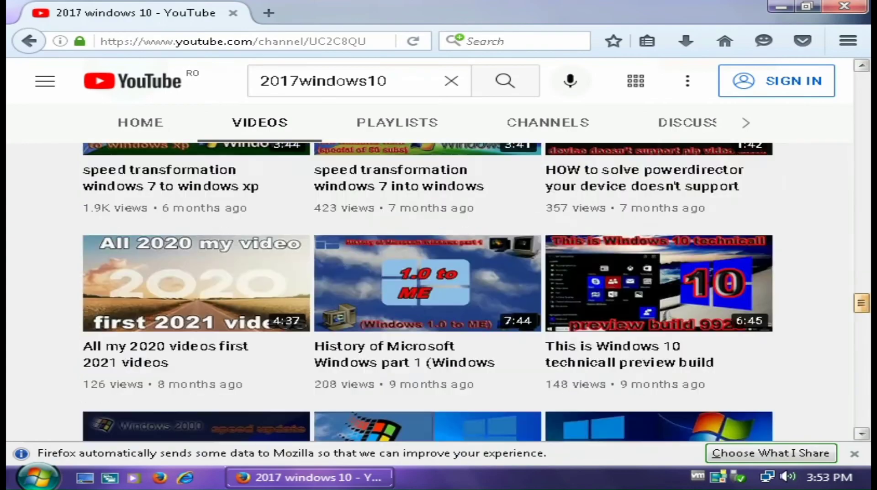
scroll(430, 292, up, 20)
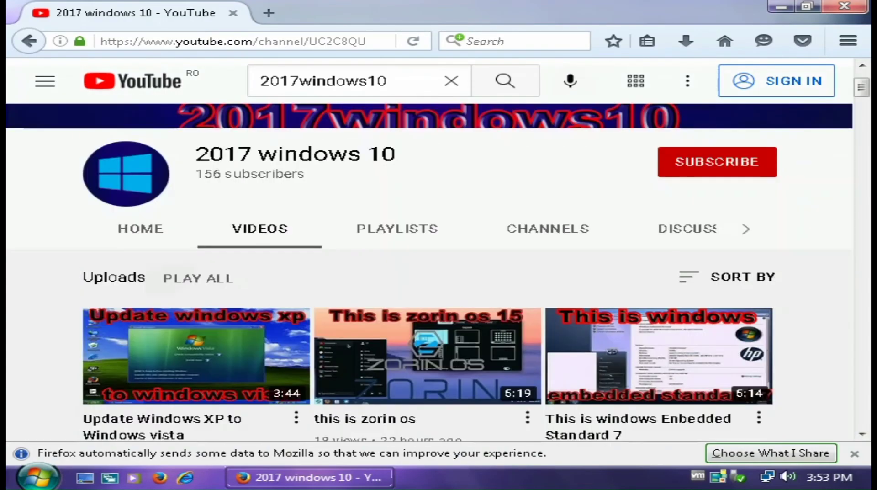
- Play all of the channel's uploads, and search YouTube for "scenic"
click(172, 278)
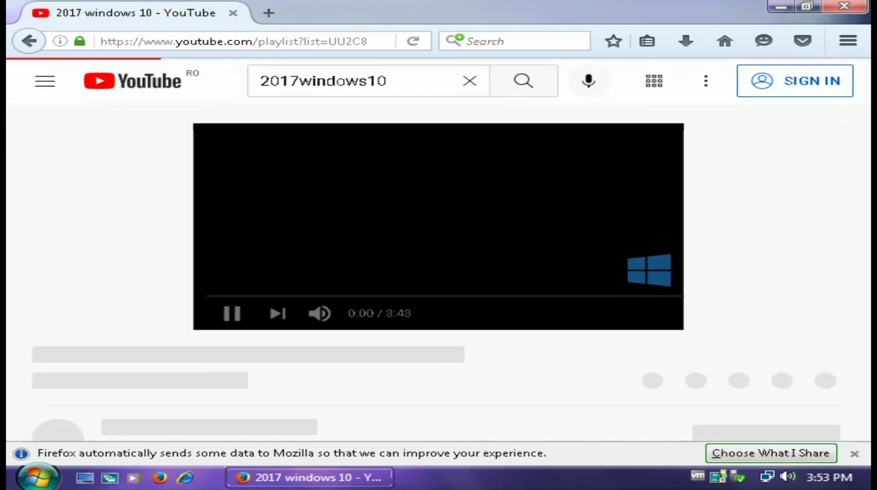
scroll(430, 274, down, 2)
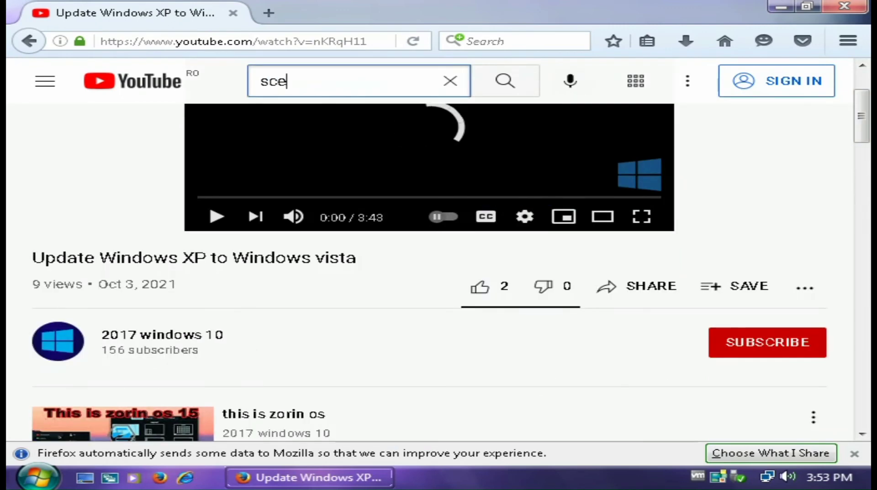
key(Return)
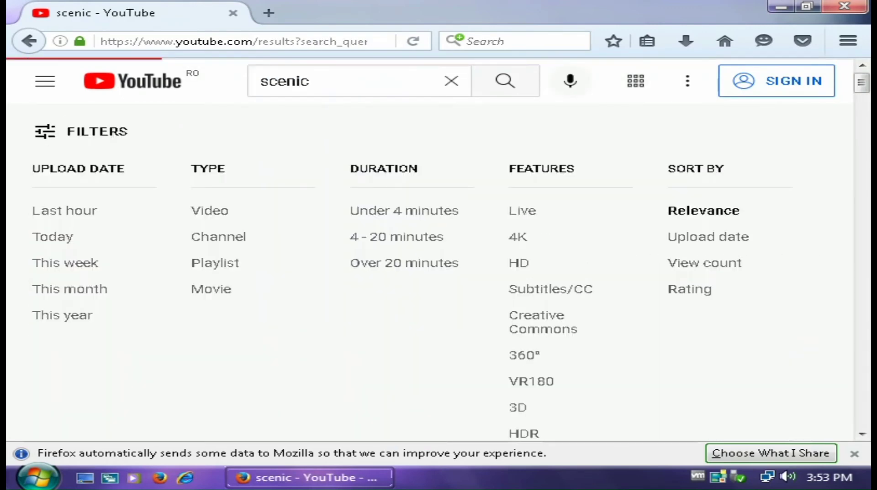
- Search YouTube for "windows mierra" and view the video Installing Windows Mierra timelapse
double_click(284, 81)
text(windows mierra)
key(Return)
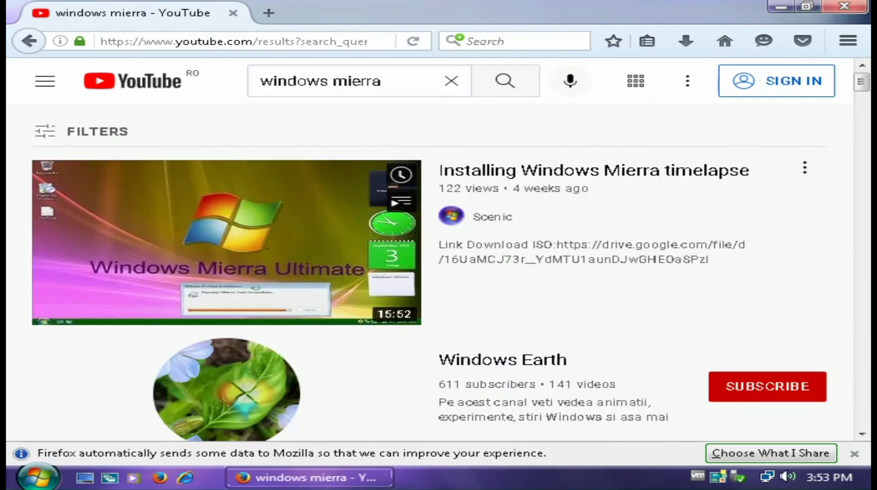
click(256, 288)
scroll(429, 275, down, 3)
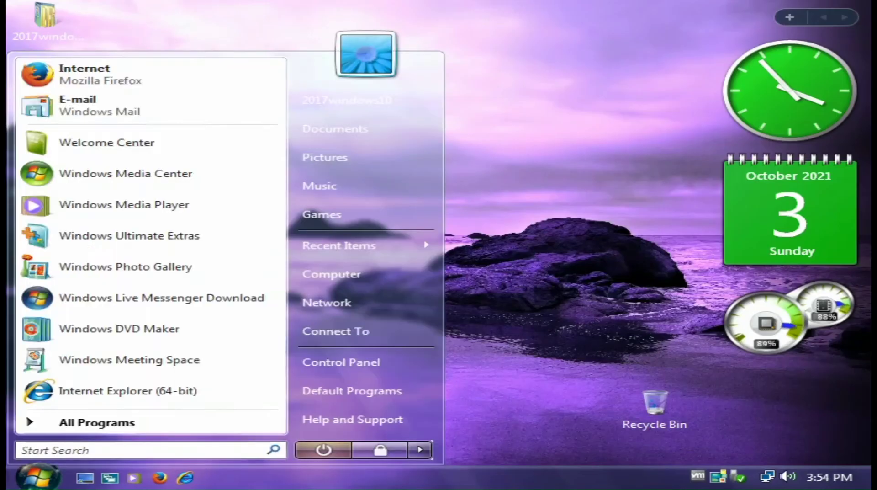
- Launch Spider Solitaire from the installed games and start a Beginner game with one suit
click(78, 421)
click(63, 364)
key(Escape)
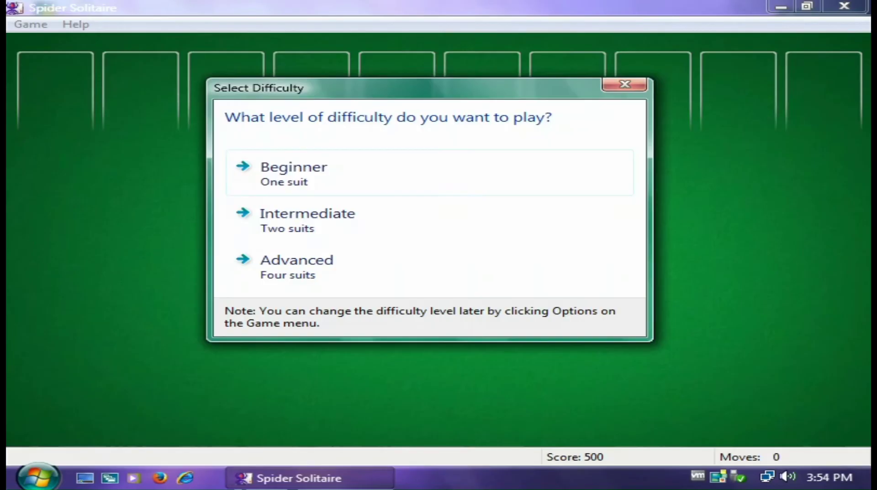
key(Return)
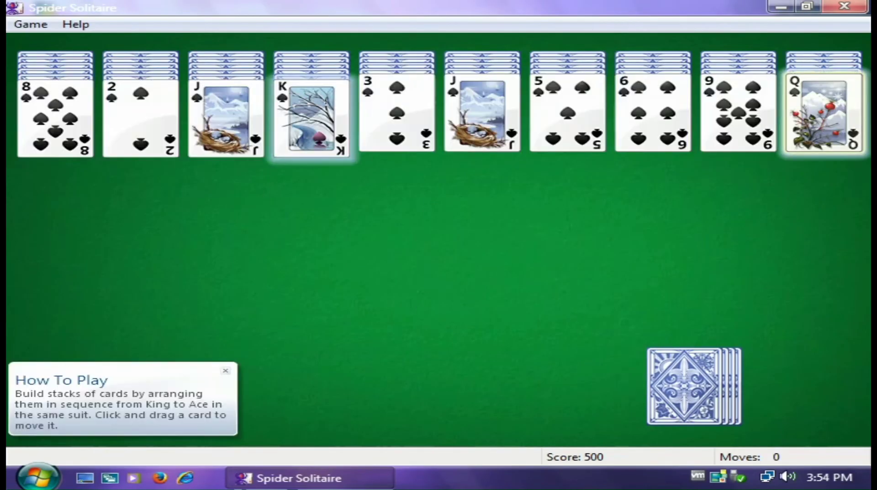
- Stack the queen and a jack on the king, the 8 on the 9, and build a spade run down from the 6
drag(824, 112, 311, 137)
key(h)
drag(483, 112, 312, 156)
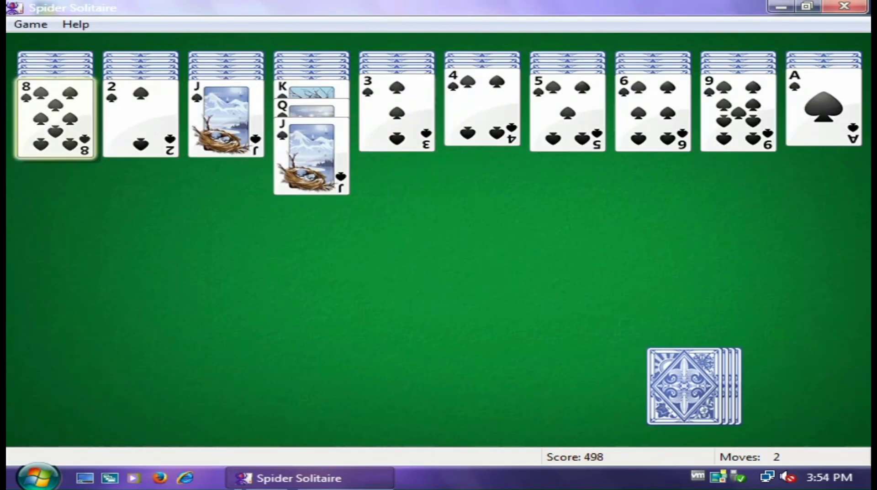
drag(55, 118, 738, 128)
mouse_move(396, 112)
mouse_down()
mouse_move(162, 126)
mouse_move(397, 128)
mouse_up()
drag(397, 83, 568, 103)
drag(568, 83, 653, 103)
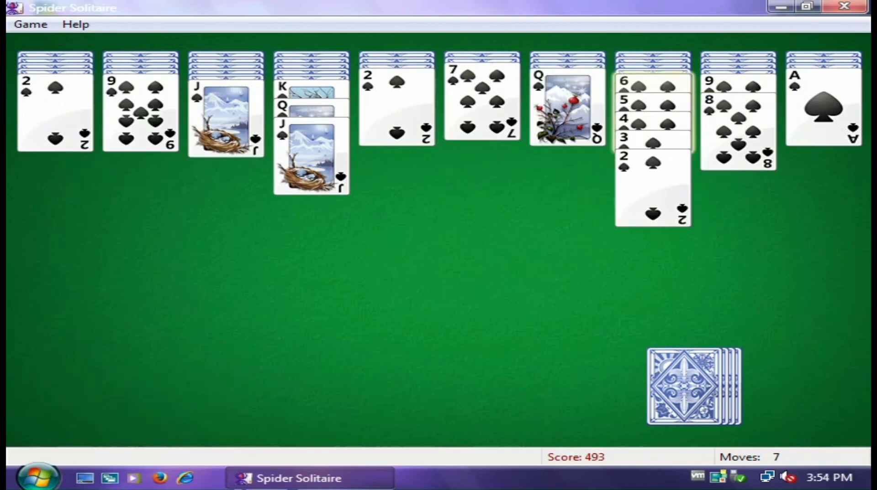
- Extend the 9 run down to the ace and complete the first king-to-ace spade sequence
drag(483, 101, 738, 132)
drag(653, 82, 739, 151)
drag(824, 114, 739, 229)
drag(226, 114, 567, 128)
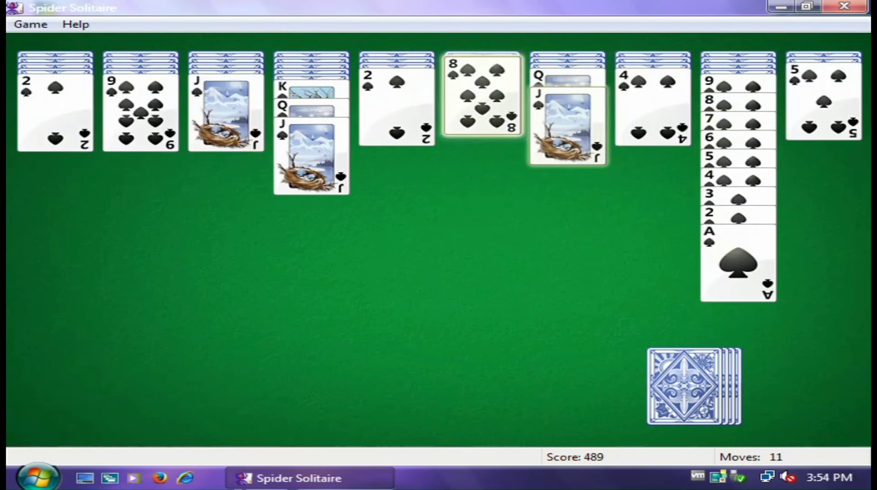
drag(483, 91, 140, 105)
drag(739, 84, 374, 142)
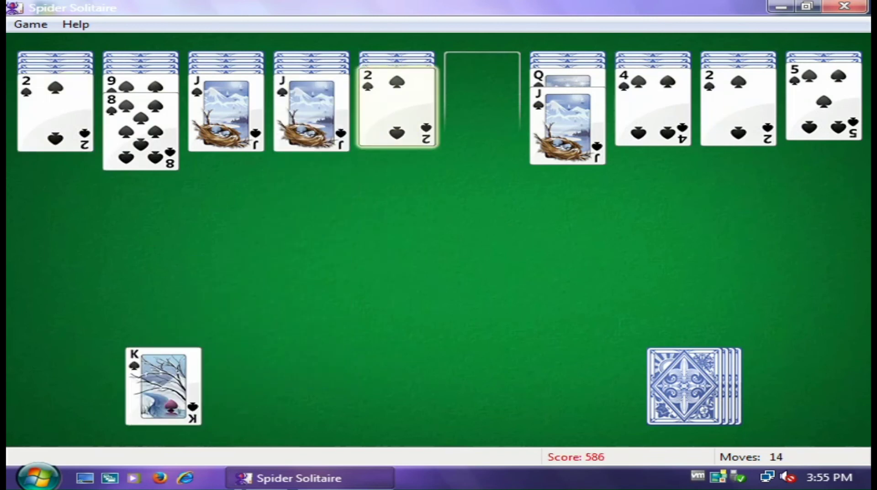
- Rearrange the columns to build a spade sequence from king down to 4 in the second column
drag(653, 105, 824, 115)
drag(823, 73, 482, 82)
drag(824, 91, 144, 160)
drag(482, 60, 141, 158)
drag(141, 82, 482, 62)
drag(482, 62, 141, 96)
drag(141, 78, 483, 59)
drag(482, 78, 568, 113)
drag(568, 75, 141, 89)
drag(226, 105, 397, 123)
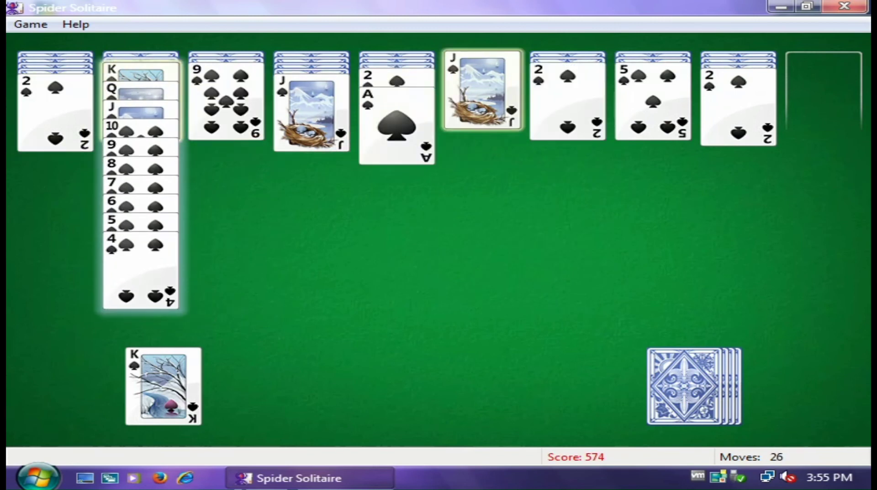
- Move the king-to-4 sequence into the empty last column and make further card moves using hints
drag(141, 68, 824, 59)
key(h)
drag(141, 91, 567, 109)
key(h)
drag(311, 105, 227, 101)
key(h)
- Deal new rows of cards from the stock and move matching cards between the columns
click(684, 385)
drag(653, 119, 227, 139)
drag(397, 145, 653, 120)
drag(482, 109, 568, 157)
click(684, 385)
key(h)
drag(55, 146, 653, 151)
- View the About Spider Solitaire information, close it and exit the game
click(75, 24)
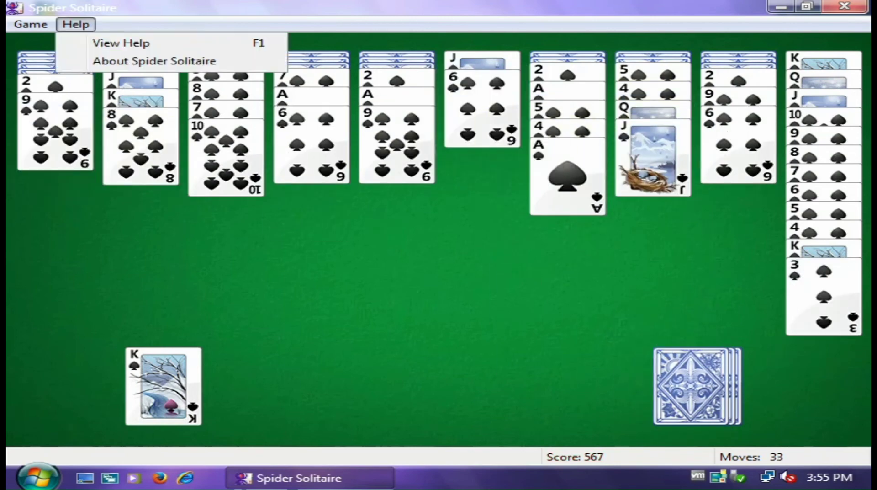
click(153, 61)
click(444, 381)
click(844, 6)
click(529, 242)
- Launch Purble Place from the installed games and start the cake-making game
click(38, 477)
click(73, 422)
click(62, 363)
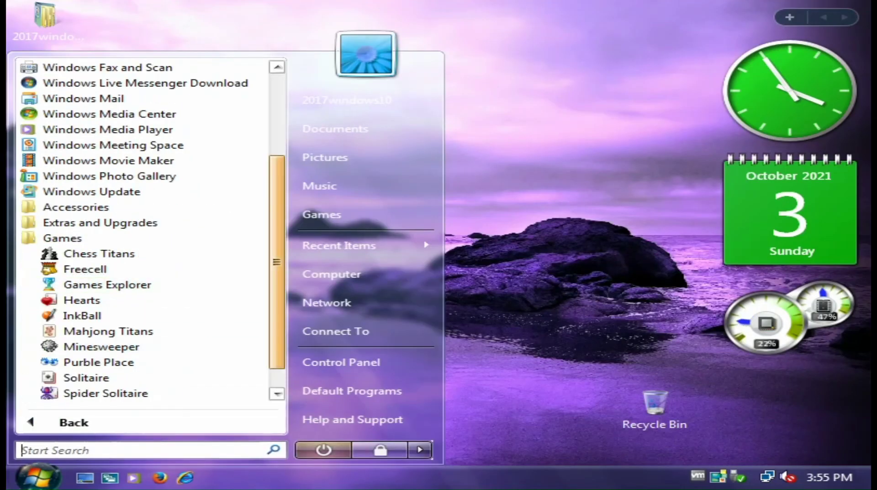
scroll(92, 315, down, 1)
key(Return)
click(350, 173)
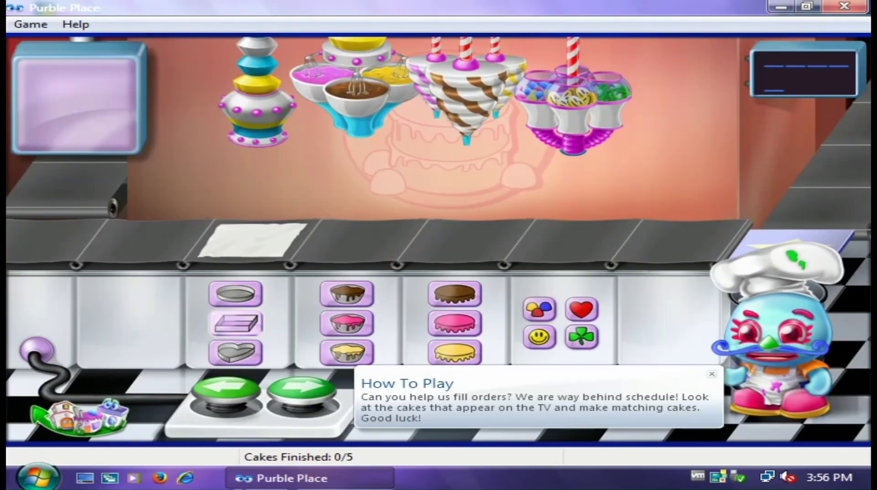
- Make the ordered round pink cake with pink icing and a clover decoration, and deliver it
click(235, 294)
click(301, 388)
click(347, 323)
click(455, 323)
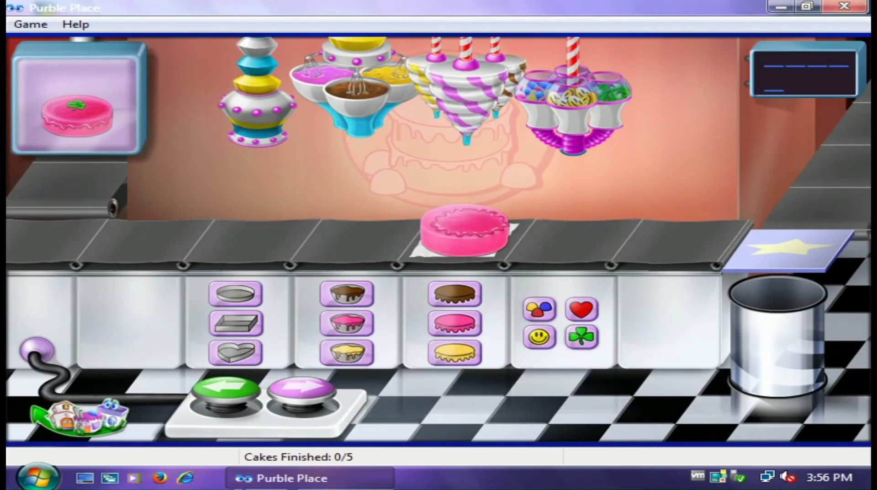
click(302, 388)
click(581, 336)
click(301, 387)
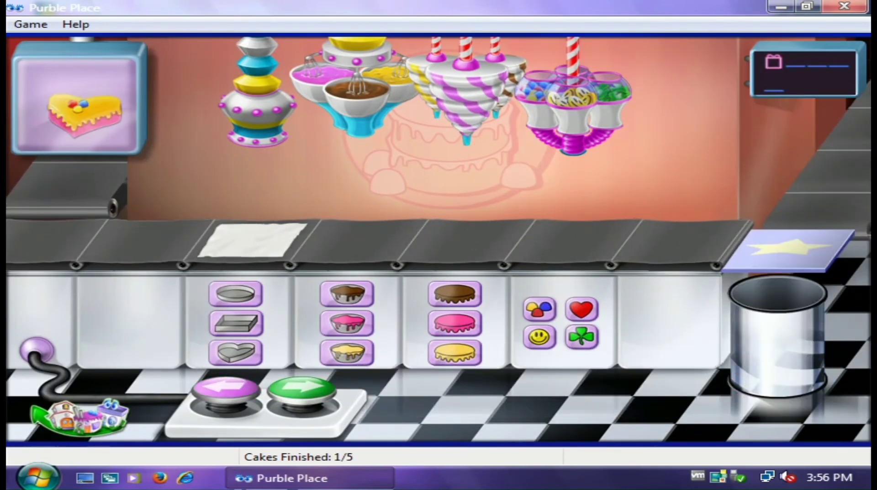
- Make the ordered heart-shaped pink cake with yellow icing and coloured candies, and deliver it
click(236, 352)
click(302, 387)
click(347, 323)
click(301, 388)
click(302, 387)
click(539, 309)
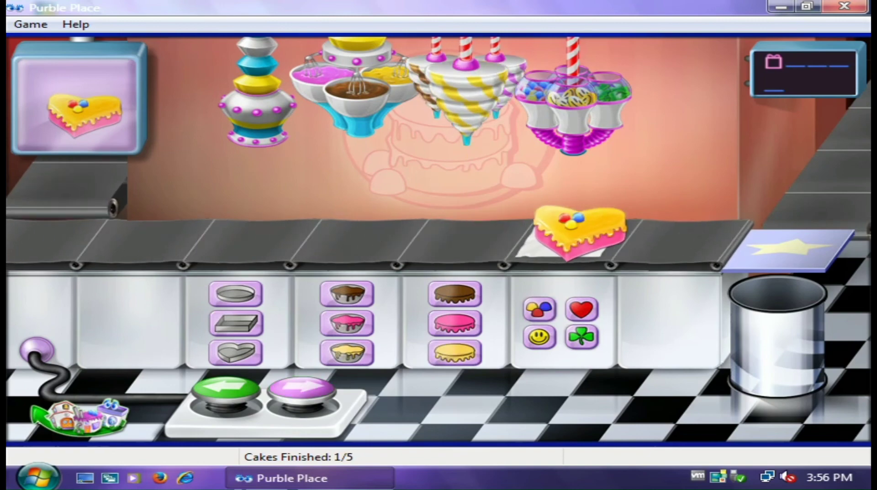
click(302, 387)
- View the help entries of Purble Place and exit the game, confirming the exit
click(76, 24)
click(105, 55)
click(471, 67)
click(844, 6)
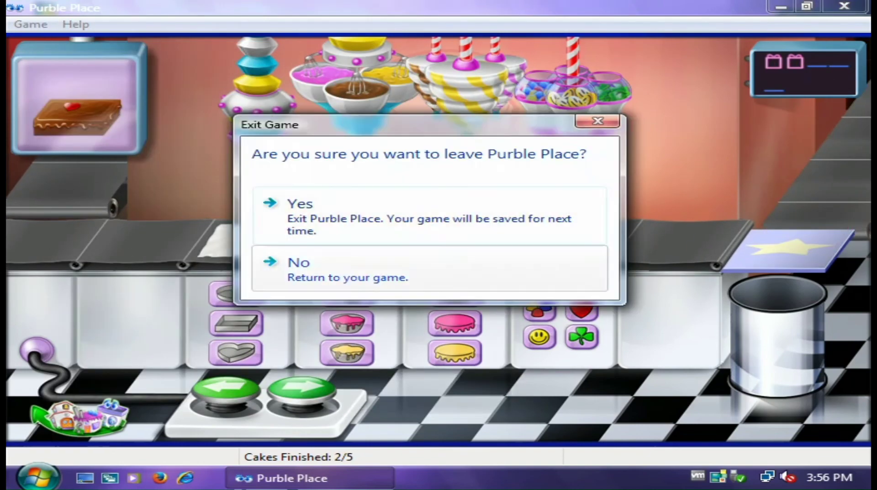
click(435, 267)
click(845, 6)
click(435, 214)
- Open the Games folder and launch InkBall
click(38, 477)
click(322, 215)
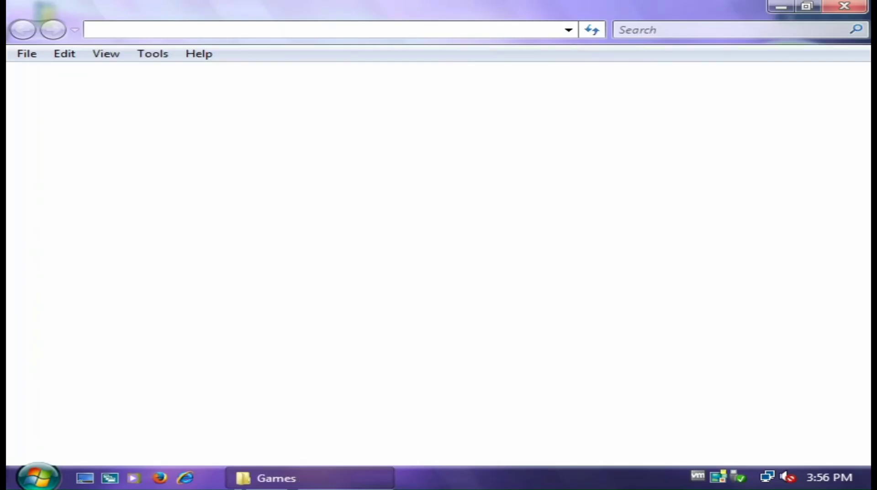
double_click(407, 158)
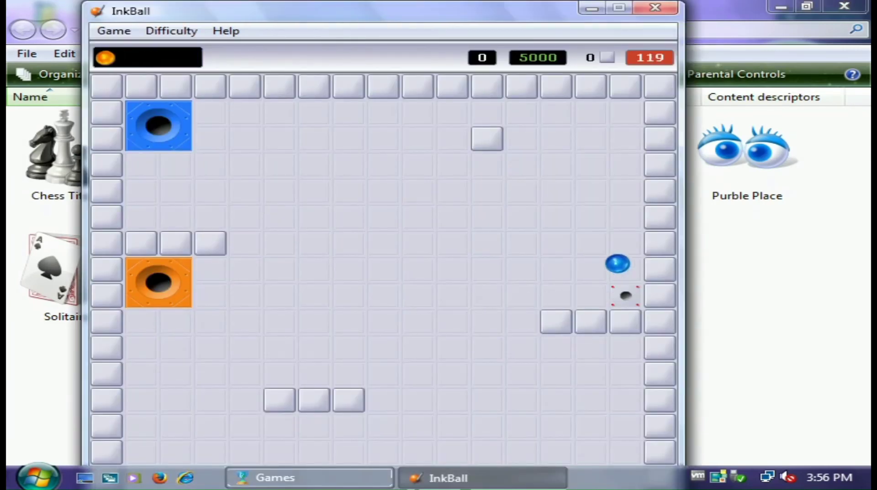